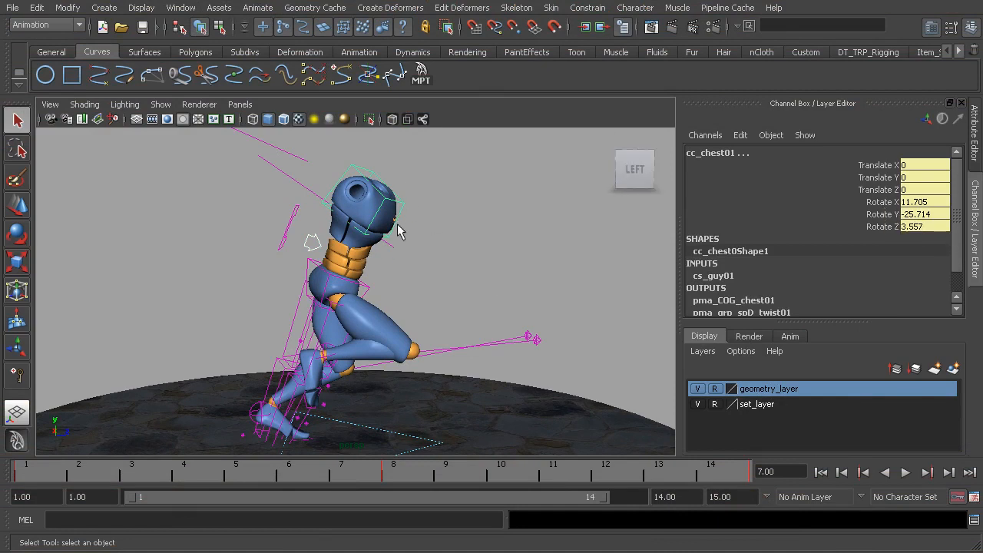
Scrub through the run cycle and play it back to review the upper-body motion
left_click_drag(434, 470, 101, 479)
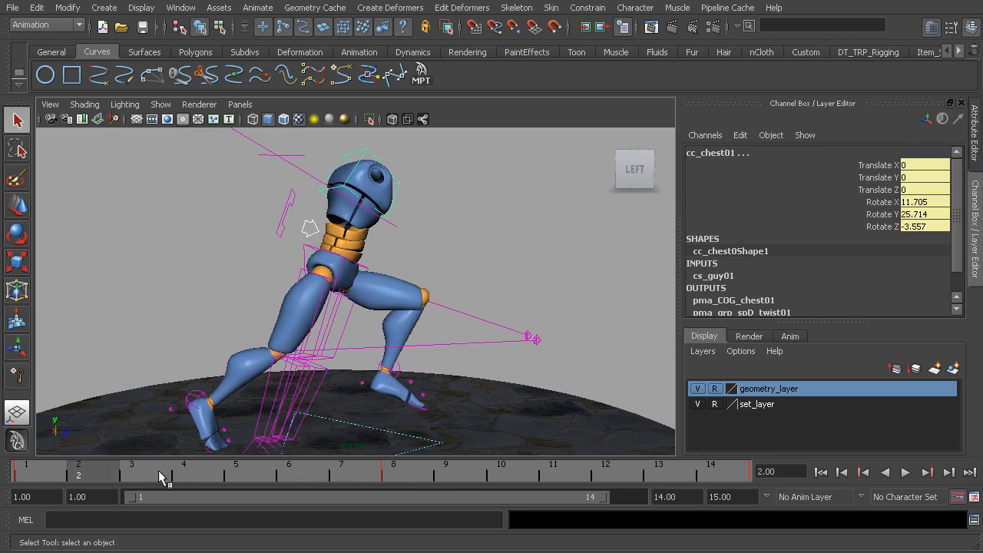
left_click_drag(168, 478, 301, 476)
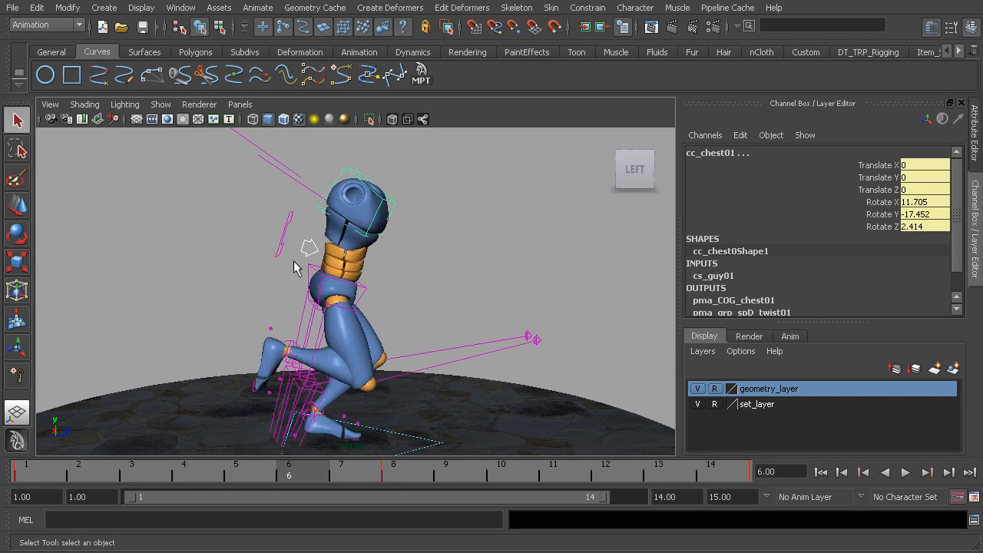
key("alt+v")
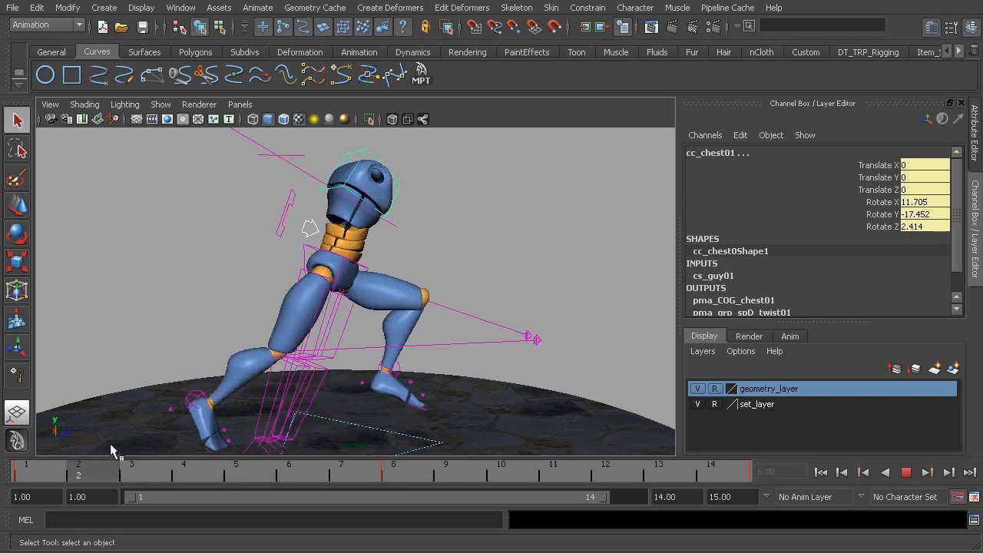
Rotate the selected back and chest controls in X, bringing the chest to 8.465 at frame 6 and 15.065 at frame 9
left_click(306, 478)
left_click(882, 202)
key("e")
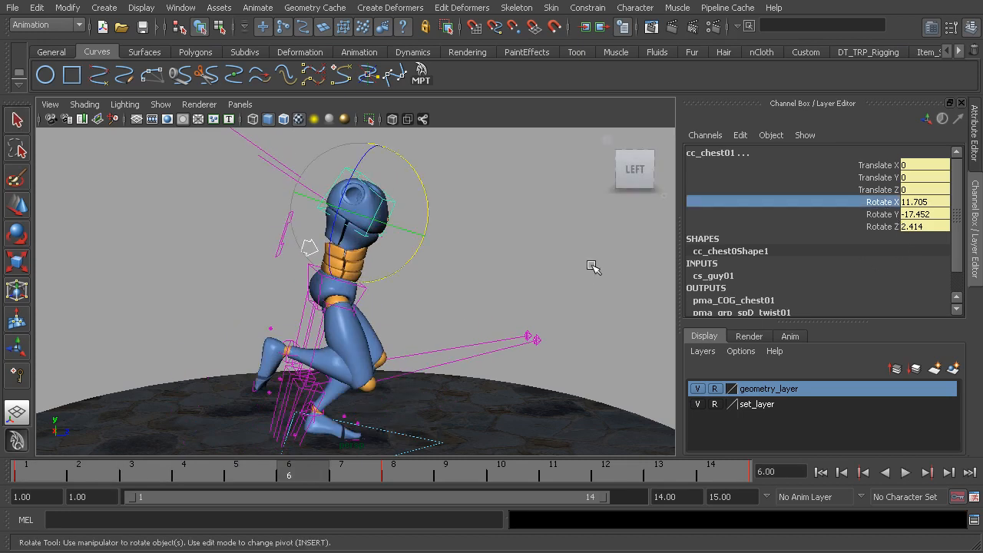
middle_click_drag(561, 259, 567, 258)
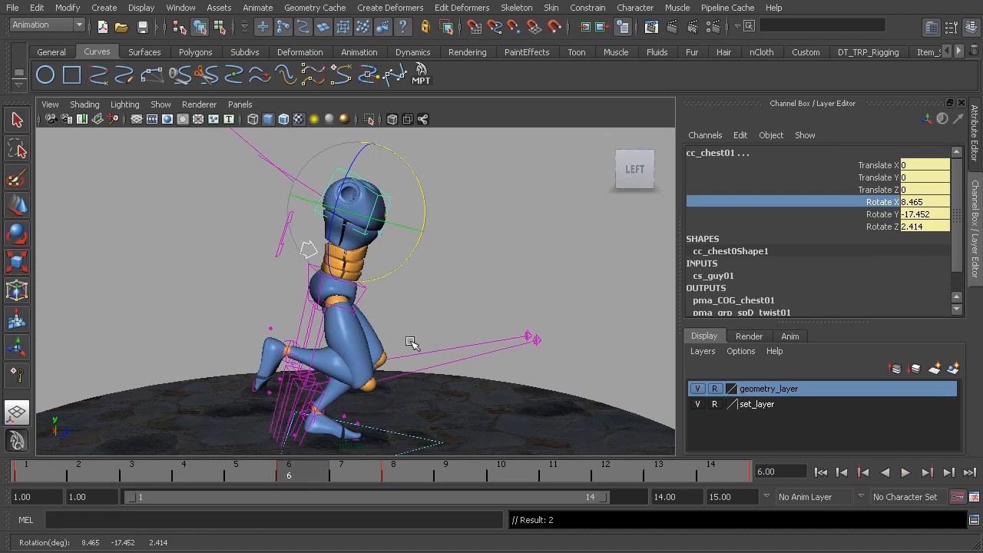
left_click_drag(305, 472, 453, 486)
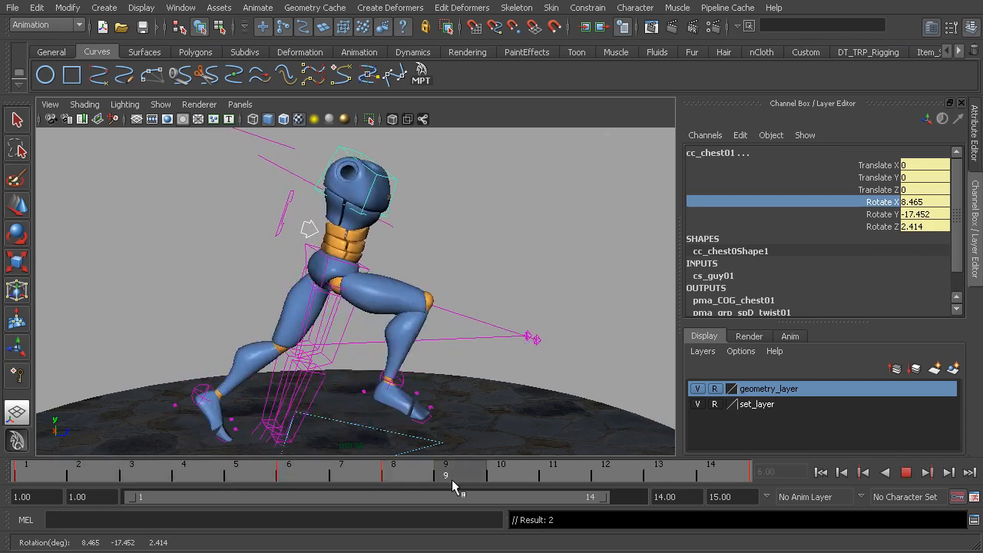
middle_click_drag(492, 279, 480, 281)
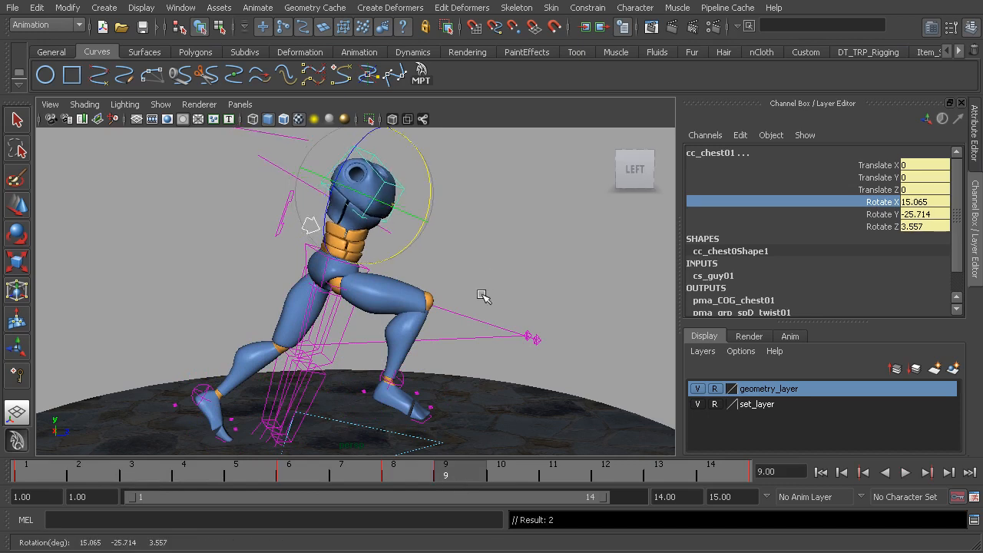
Copy the Rotate X pose from frame 6 to frame 13 and from frame 9 to frame 2, keying only Rotate X
left_click_drag(461, 453, 290, 465)
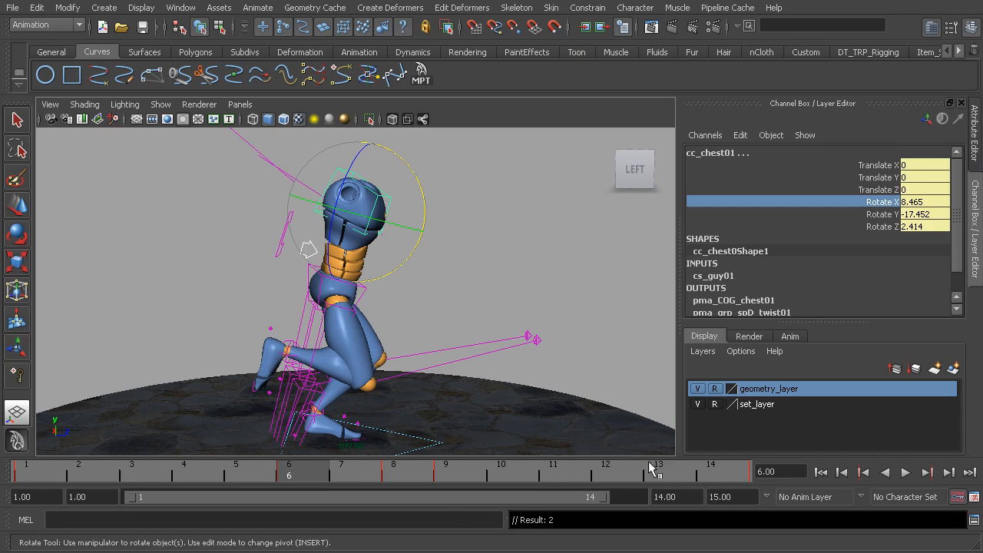
left_click(657, 473)
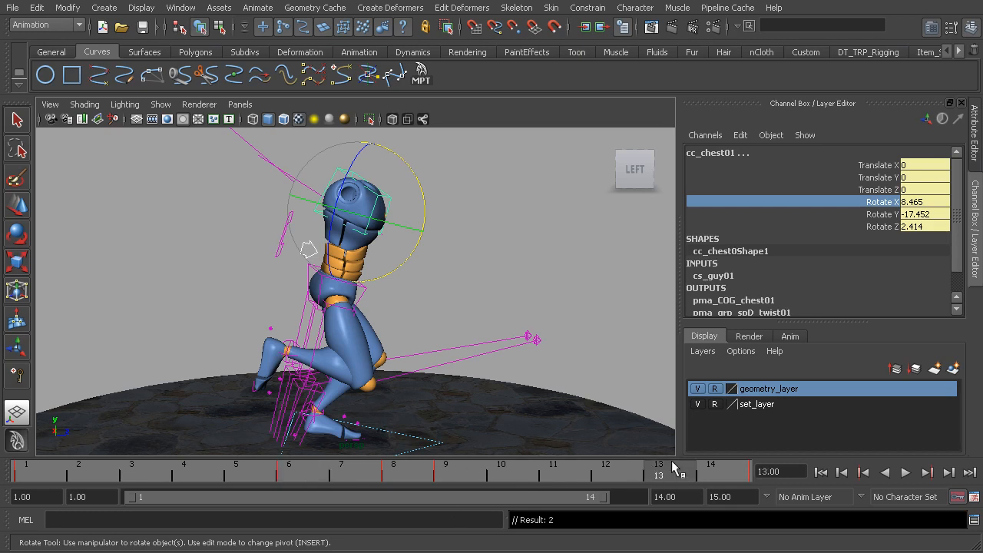
right_click(869, 215)
left_click(914, 224)
left_click_drag(332, 478, 469, 478)
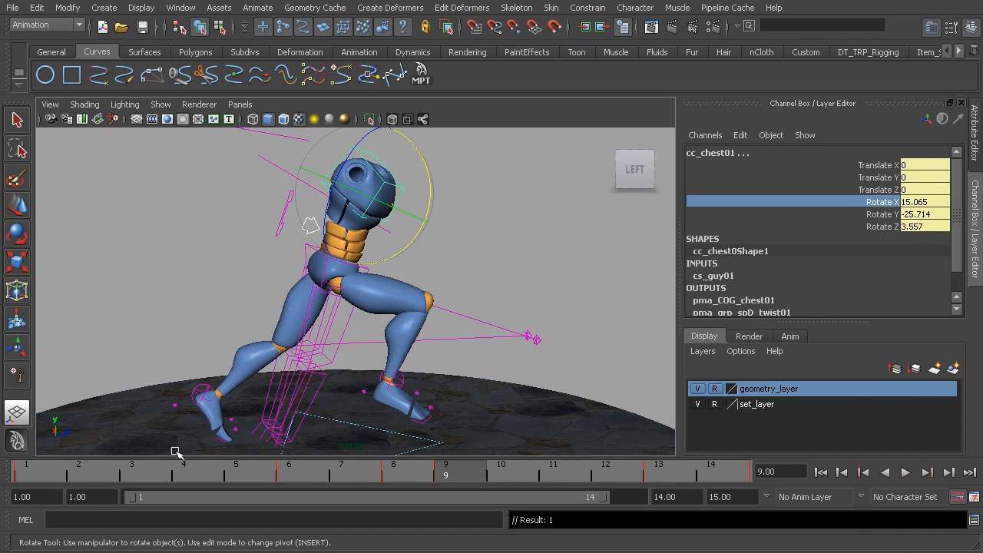
left_click(94, 478)
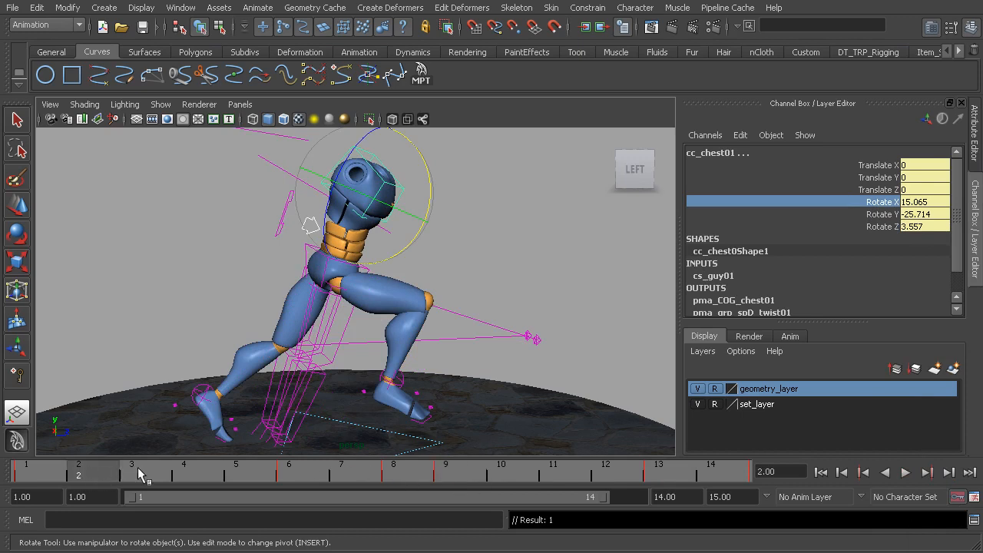
right_click(866, 202)
left_click(892, 226)
Switch to the Persp/Graph layout and isolate and frame the Rotate X curves of cc_back01 and cc_chest01
left_click(240, 104)
mouse_move(286, 223)
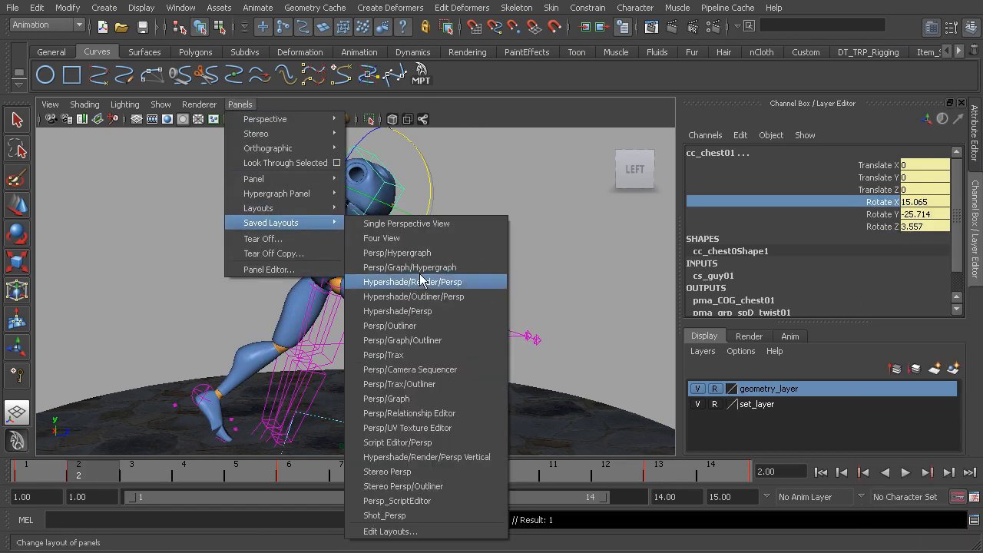
left_click(414, 398)
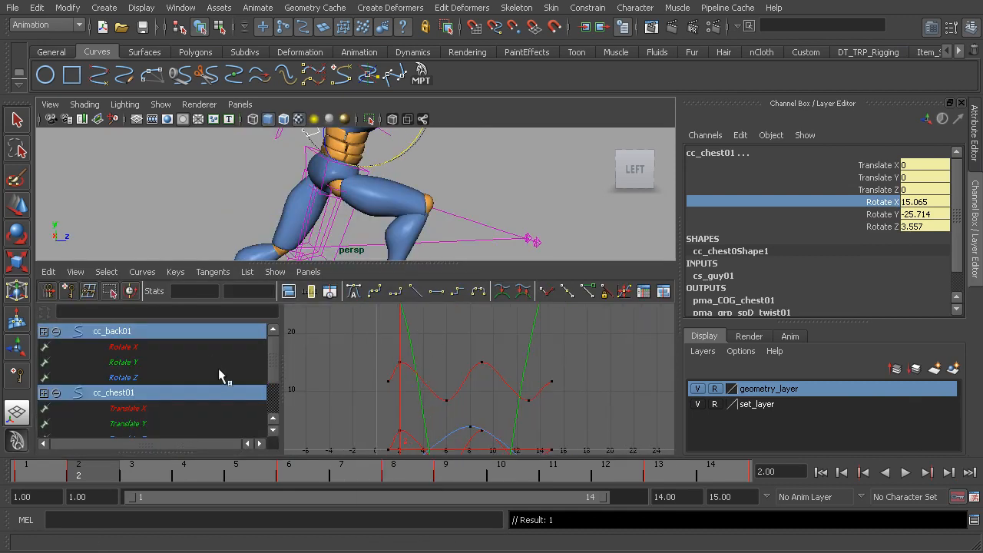
left_click(140, 347)
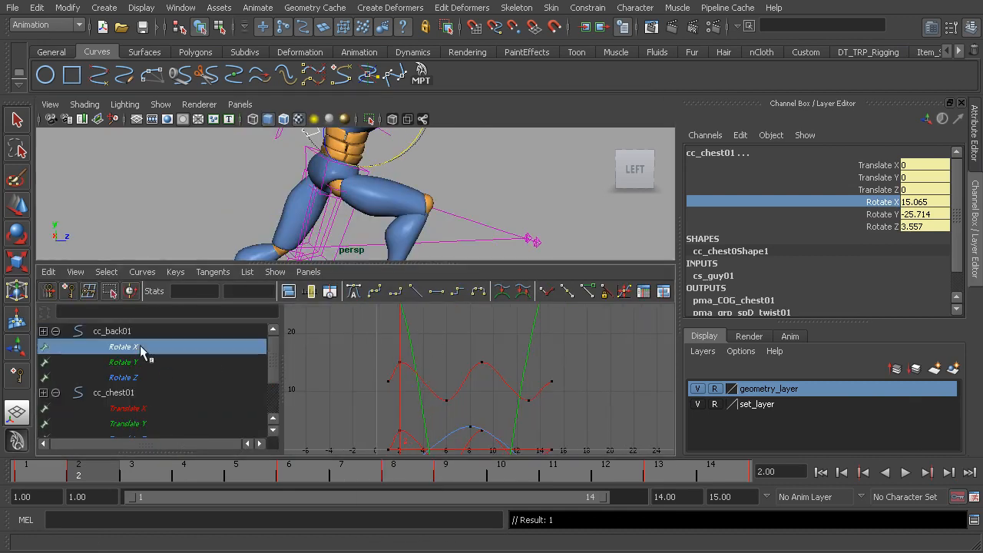
scroll(181, 394, "down", 2)
left_click(153, 394)
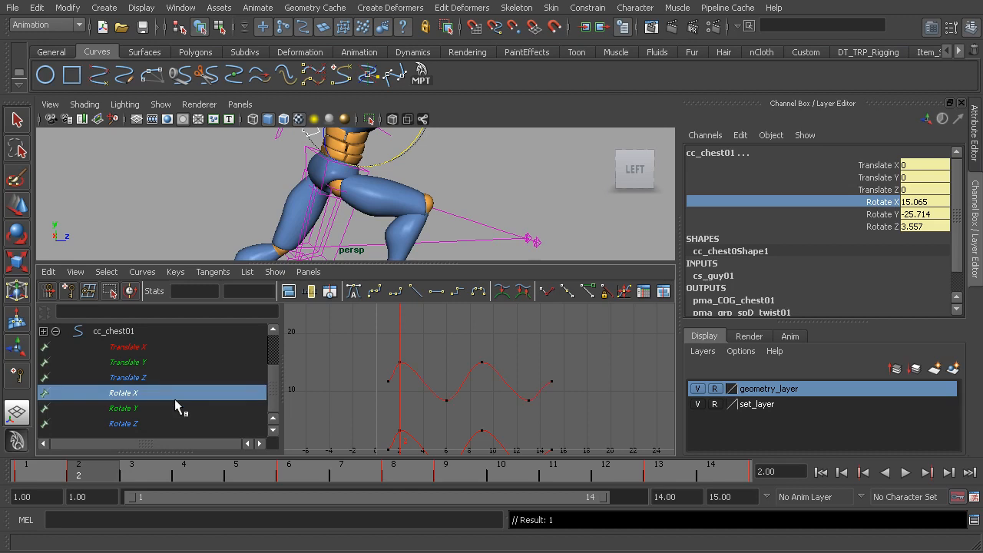
key("f")
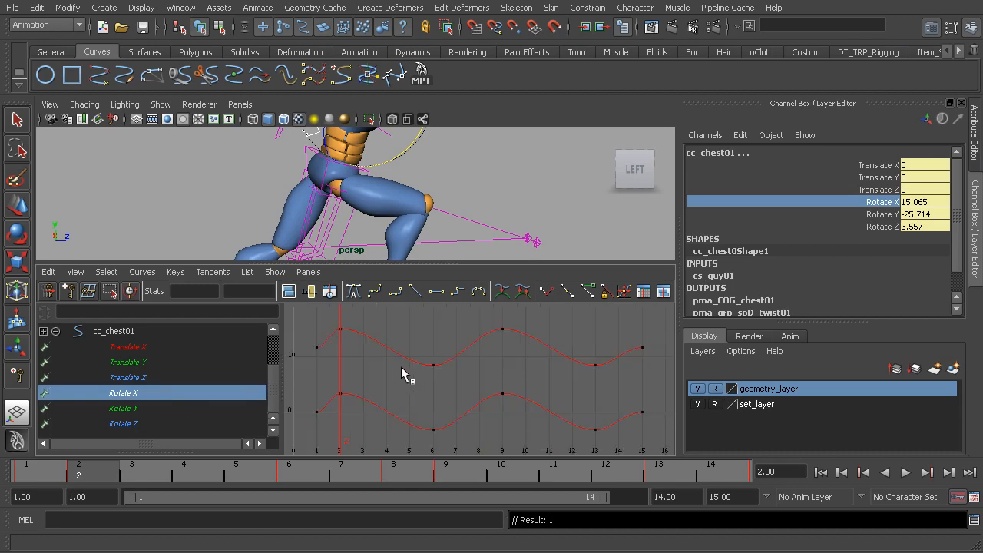
Turn on infinity display for the animation curves in the Graph Editor
left_click(75, 272)
mouse_move(177, 443)
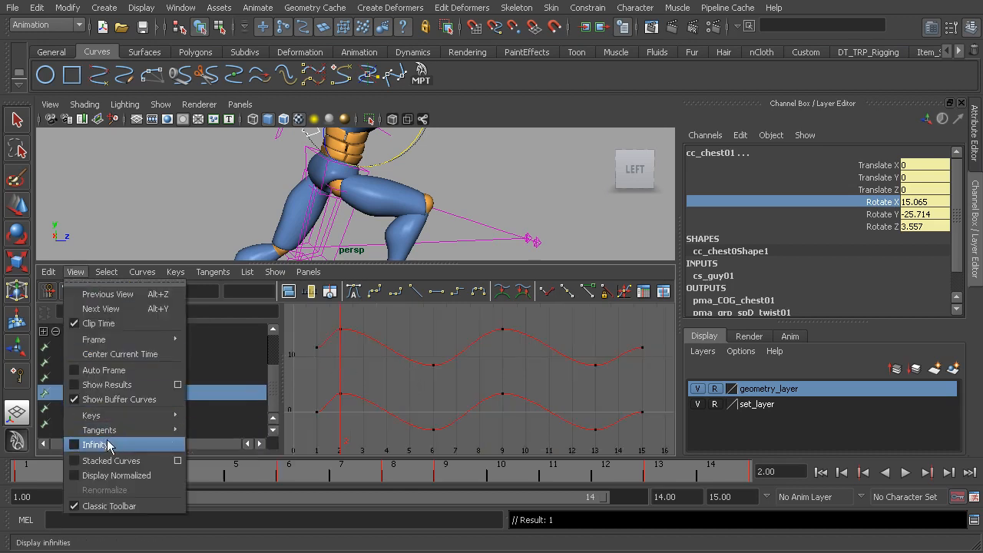
left_click(225, 435)
Raise the Rotate X keys at frames 1 and 15 on both curves by about 1.222
scroll(441, 347, "down", 2)
mouse_move(434, 346)
middle_mouse_down("alt")
mouse_move(455, 333)
mouse_move(445, 354)
middle_mouse_up("alt")
scroll(440, 338, "up", 2)
left_click_drag(354, 321, 386, 434)
scroll(461, 379, "down", 2)
middle_click_drag(482, 365, 365, 359, "alt")
middle_click_drag(471, 358, 398, 364, "alt")
left_click_drag(498, 381, 477, 332)
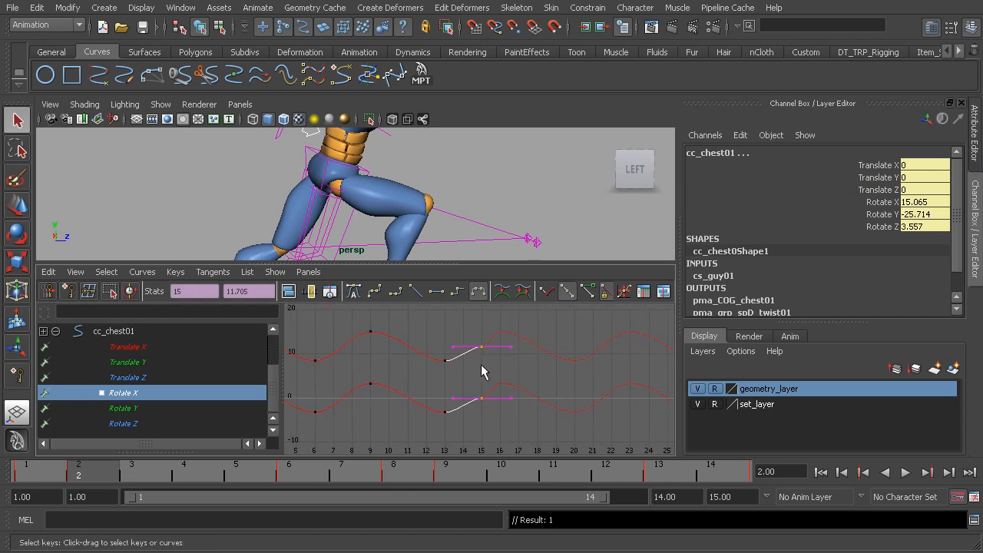
key("w")
middle_click_drag(430, 379, 507, 381, "alt")
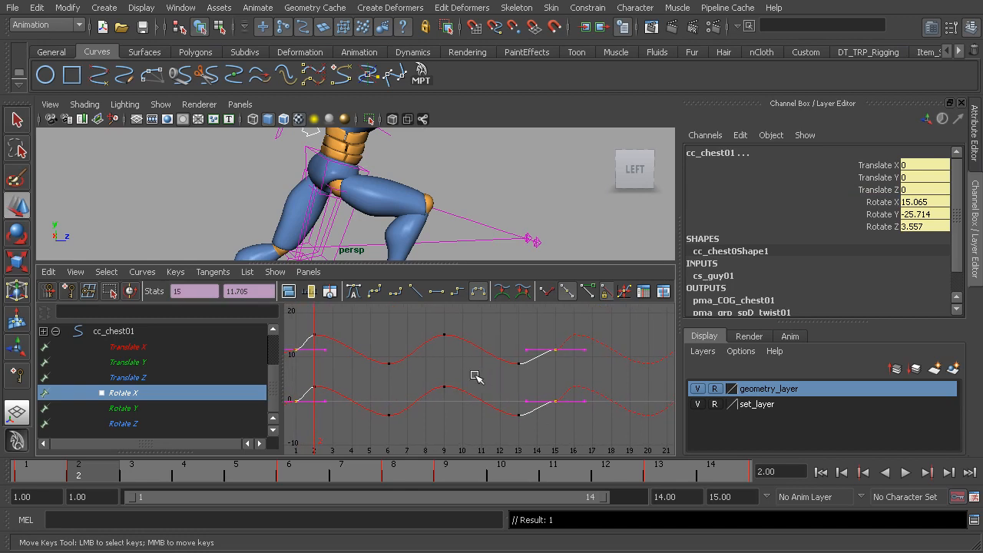
middle_click_drag(473, 373, 473, 366)
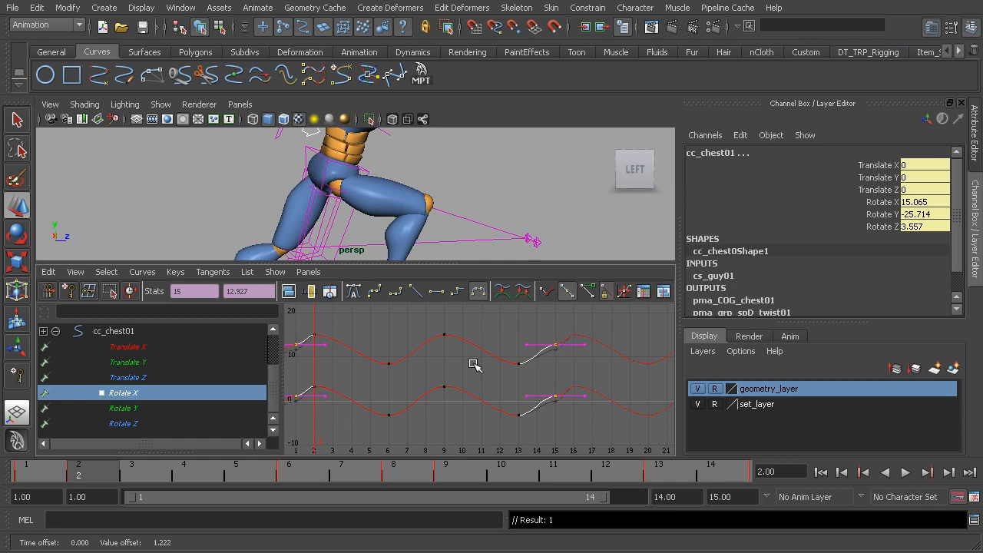
Angle the tangents of the frame 1 and frame 15 Rotate X keys along the curve slope for a smooth cycle
left_click_drag(599, 422, 580, 335)
middle_click_drag(399, 360, 469, 363, "alt")
right_click_drag(430, 377, 461, 402, "alt")
middle_click_drag(400, 429, 408, 351)
key("ctrl+z")
middle_click_drag(409, 415, 402, 309)
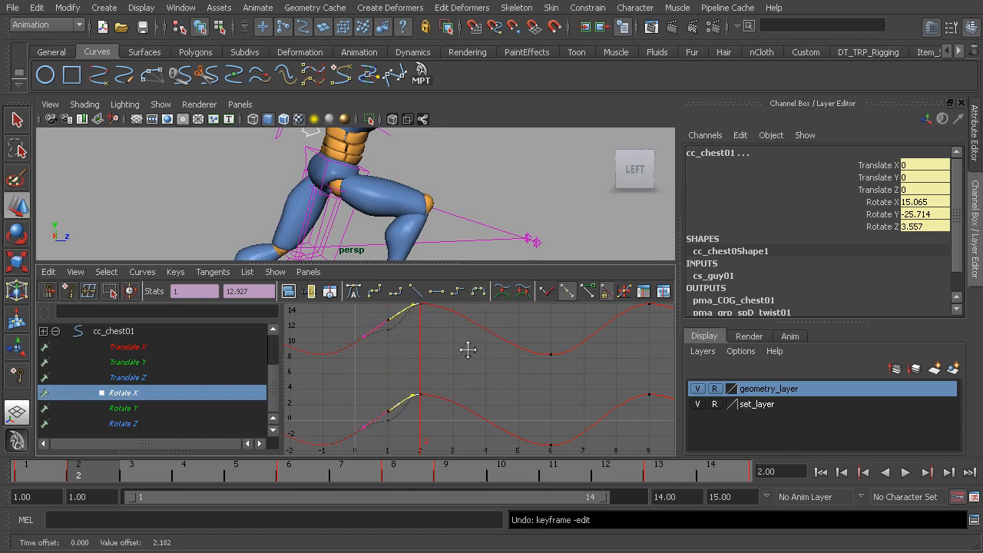
left_click(443, 355)
right_click_drag(570, 393, 536, 374, "alt")
middle_click_drag(548, 372, 453, 358, "alt")
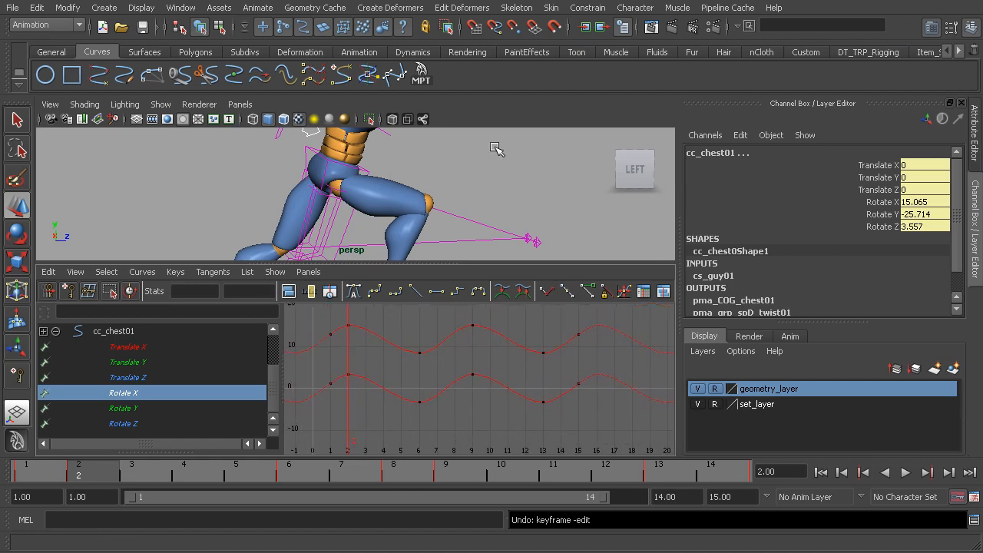
Maximize the perspective view, hide the NURBS curves and play back the run cycle
key("space")
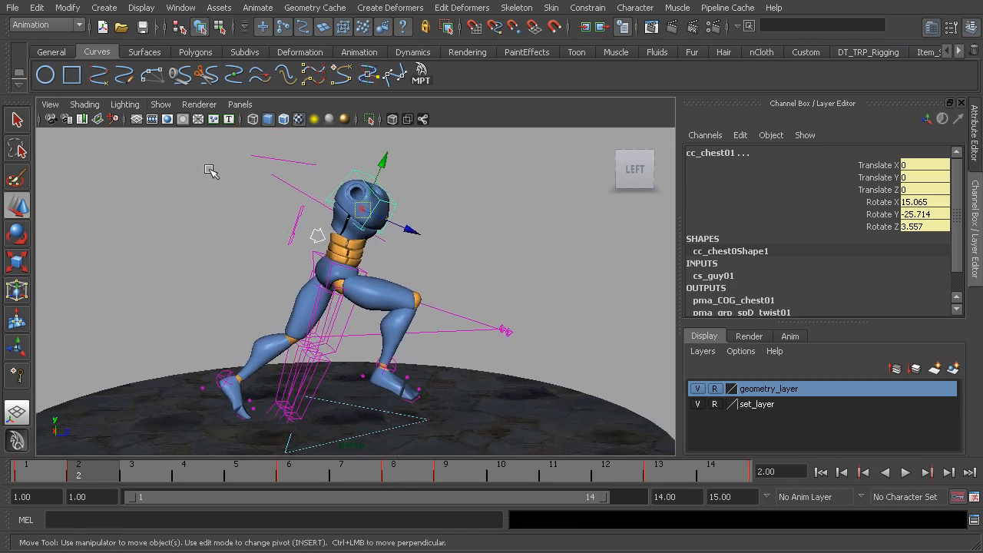
left_click(160, 105)
left_click(193, 173)
left_click(478, 215)
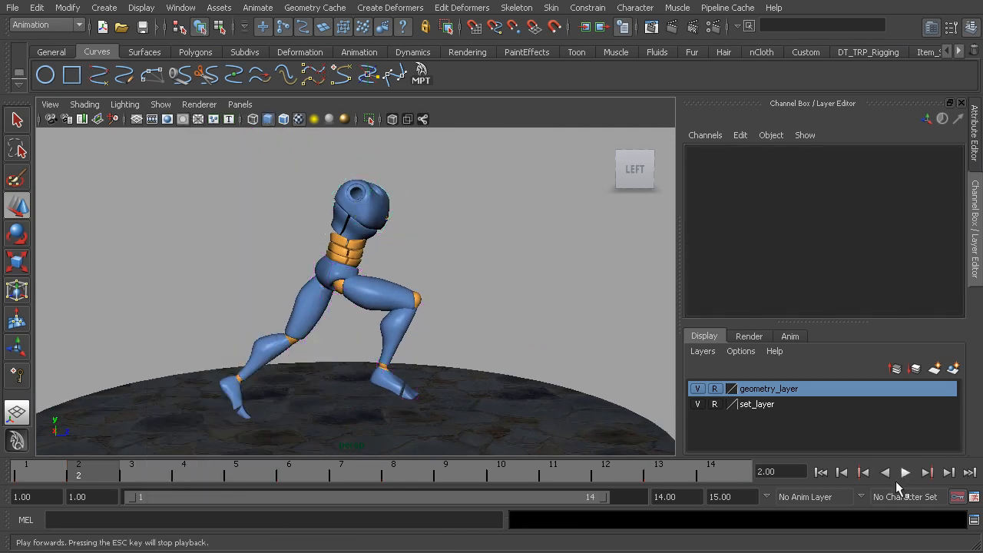
left_click(906, 472)
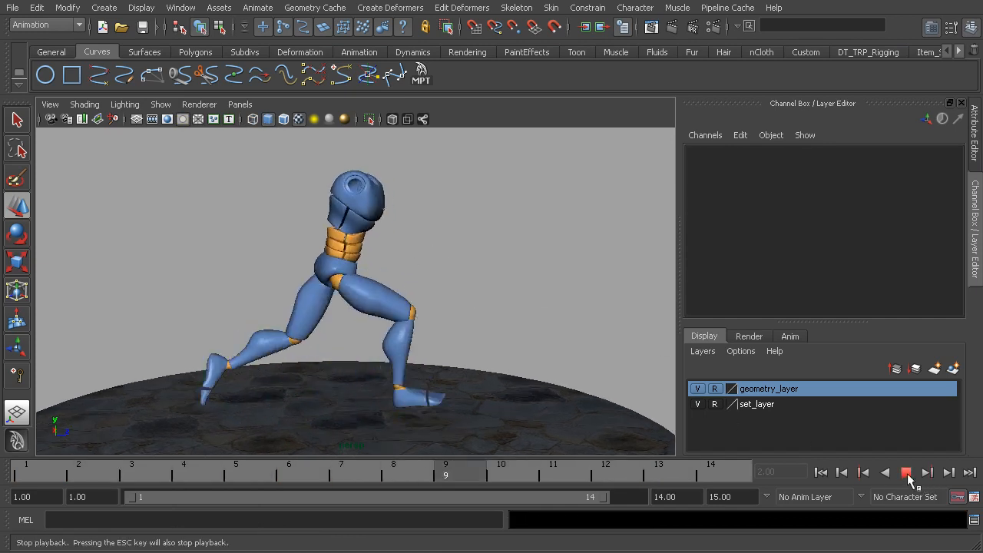
left_click(908, 474)
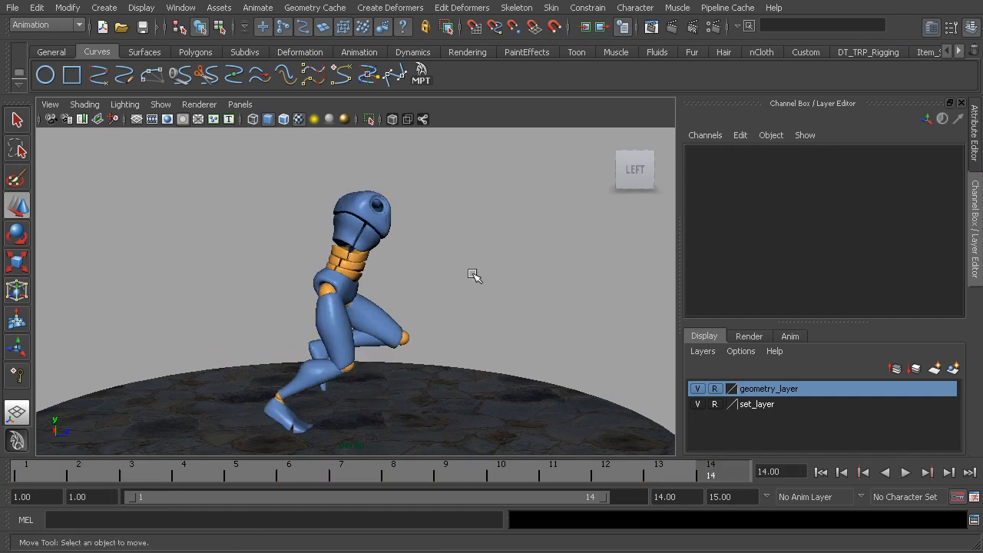
Redisplay the NURBS curves and offset all Rotate X keys of the chest control one frame later
left_click(160, 104)
left_click(178, 172)
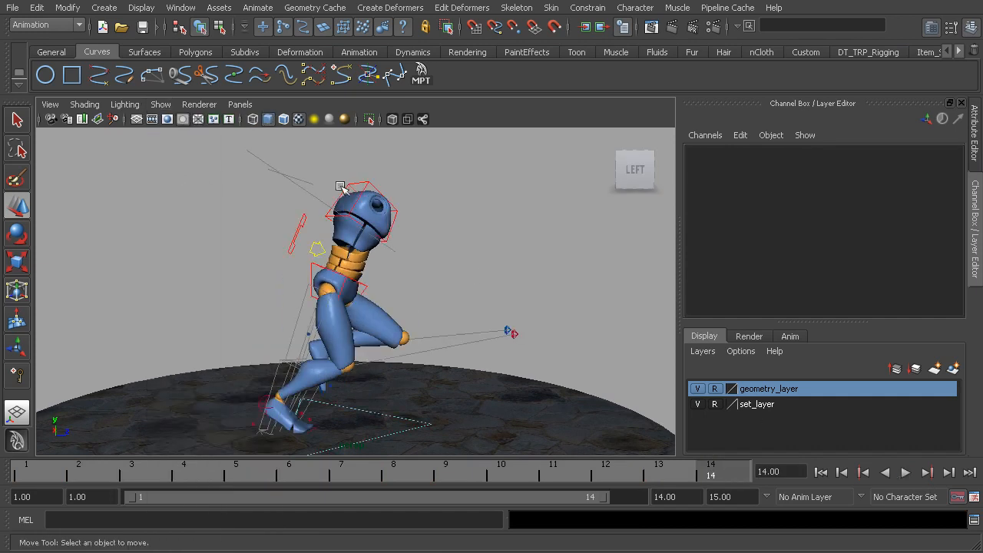
left_click(365, 180)
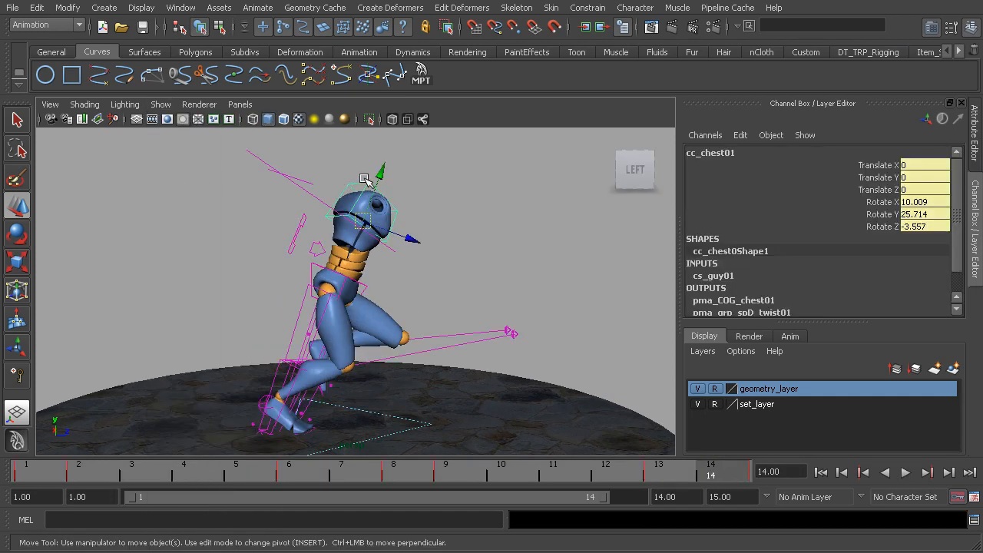
key("space")
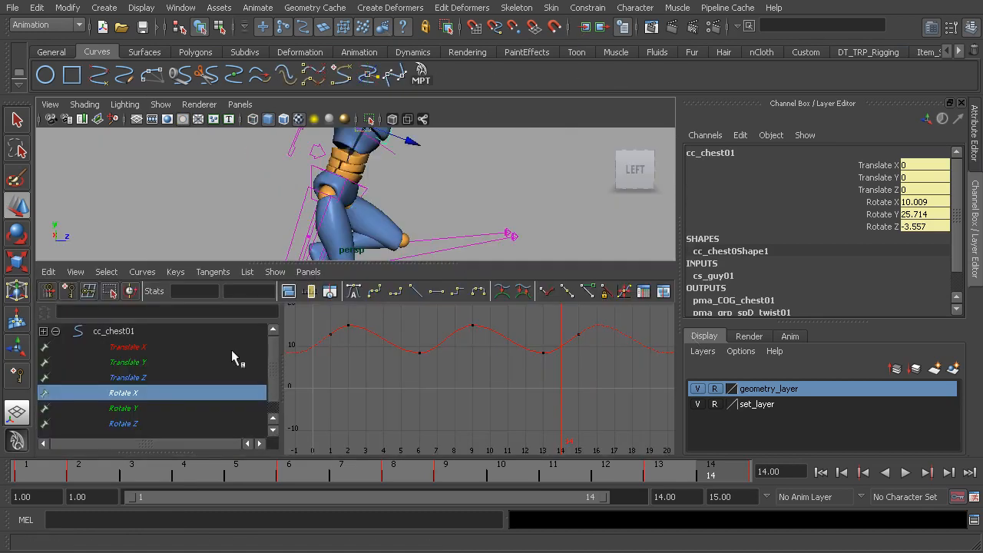
left_click_drag(381, 313, 369, 354)
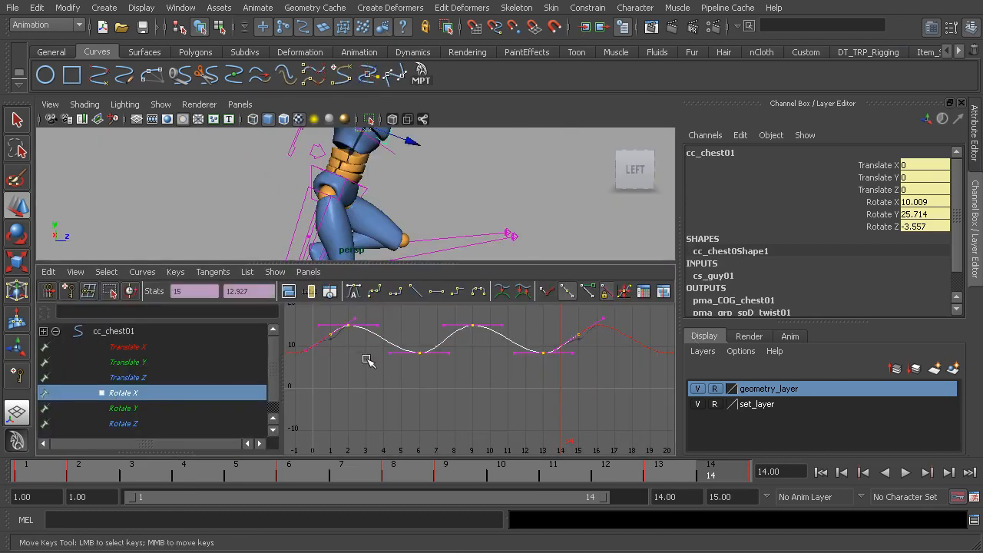
middle_click(383, 401)
middle_click_drag(390, 407, 395, 408, "shift")
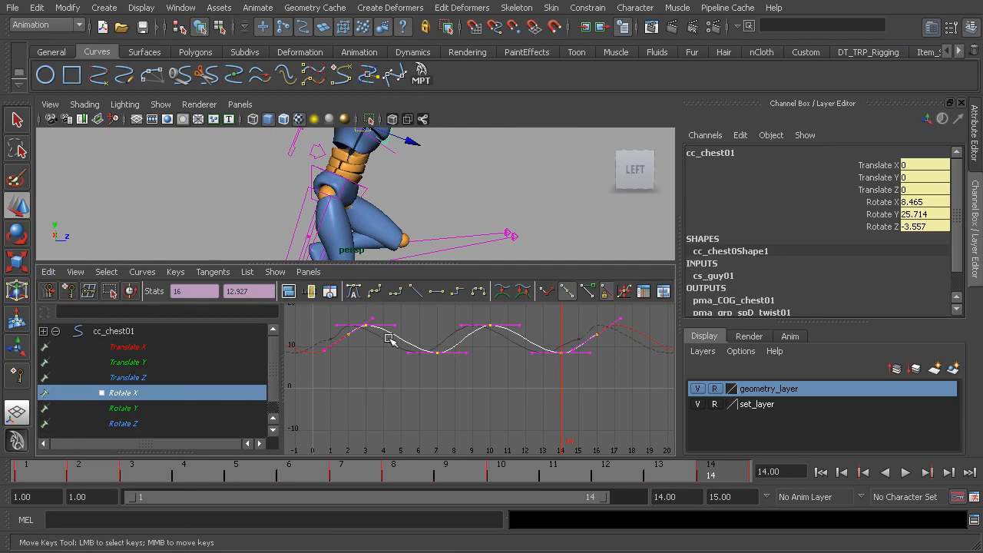
left_click(388, 372)
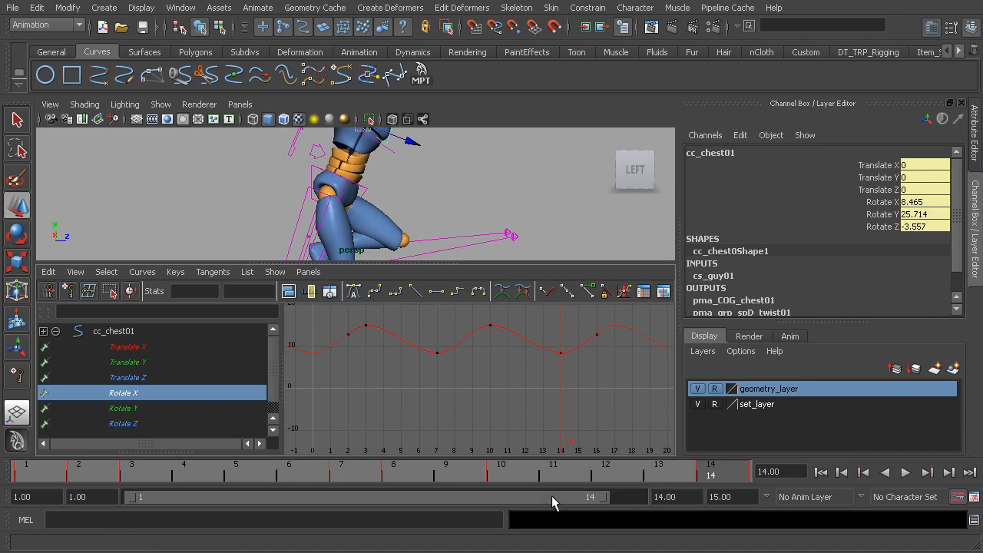
Extend the playback range to frame 15 and insert a key at frame 15 on the chest control's Rotate X curve
double_click(369, 494)
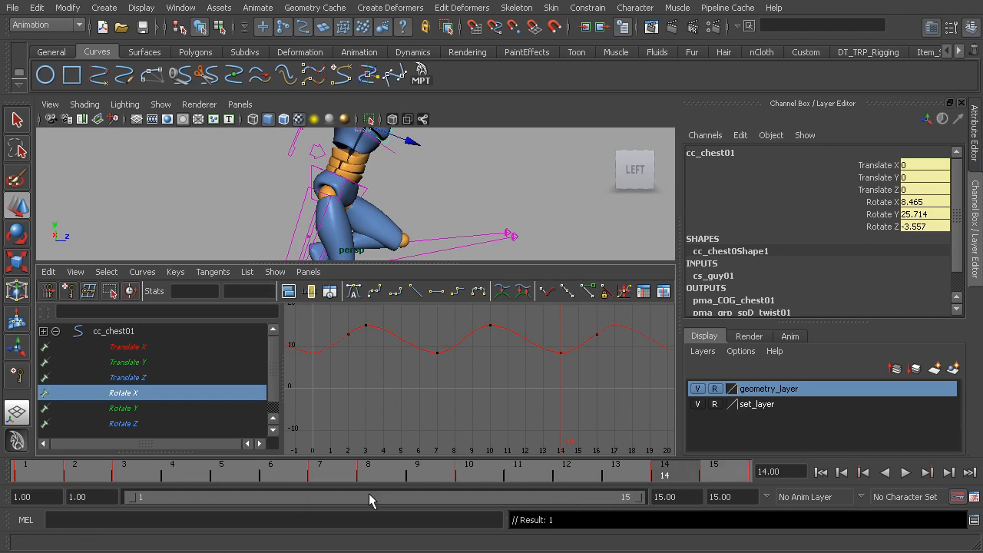
left_click_drag(701, 477, 730, 477)
middle_click_drag(581, 407, 480, 408, "alt")
scroll(484, 411, "up", 3)
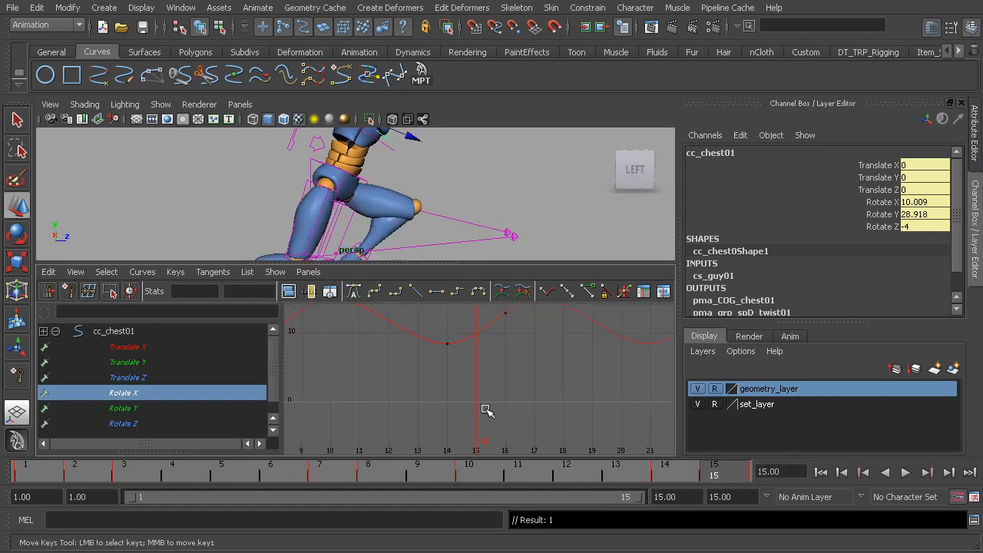
left_click_drag(463, 341, 440, 386)
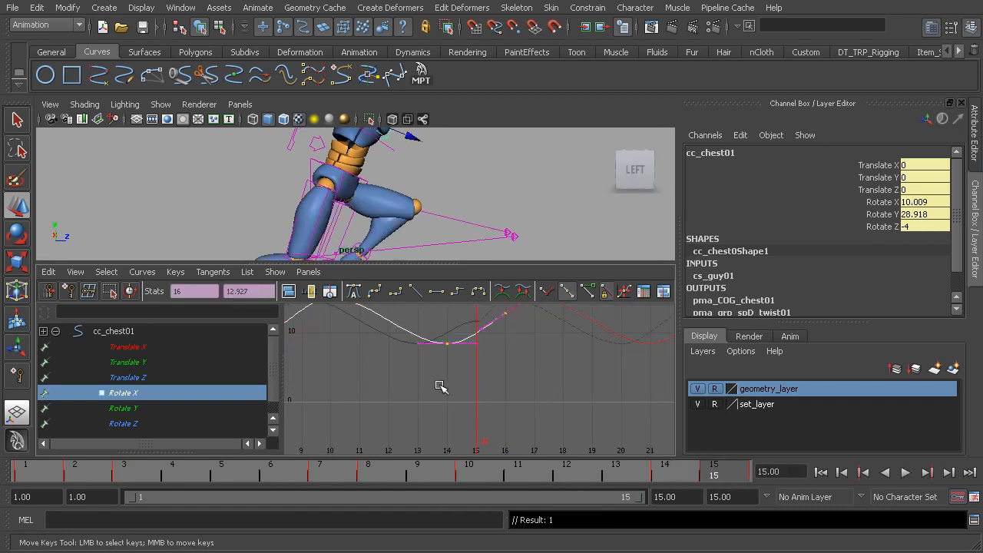
left_click(68, 290)
middle_click_drag(477, 342, 478, 368, "alt")
middle_click(476, 359)
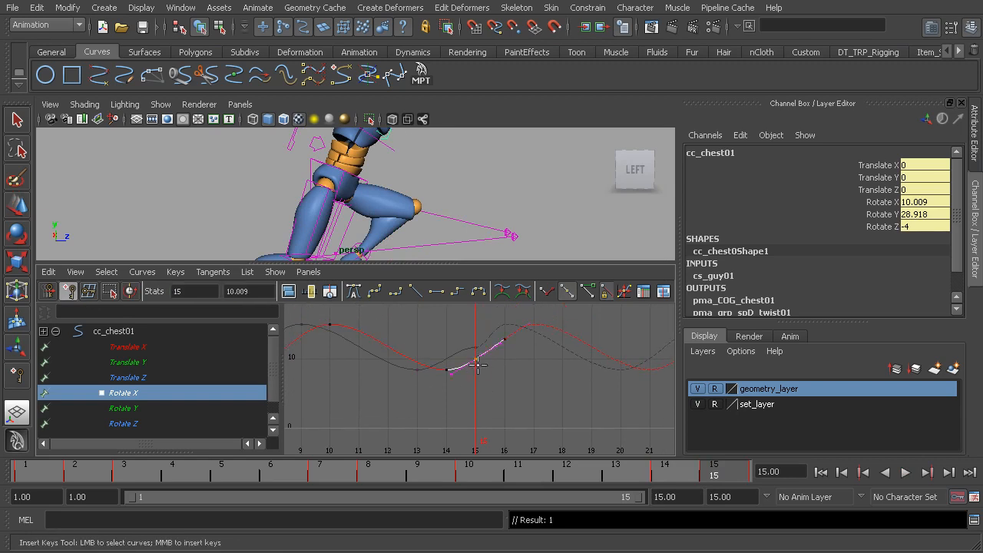
Insert a key at frame 1 on the chest control's Rotate X curve
scroll(502, 395, "down", 5)
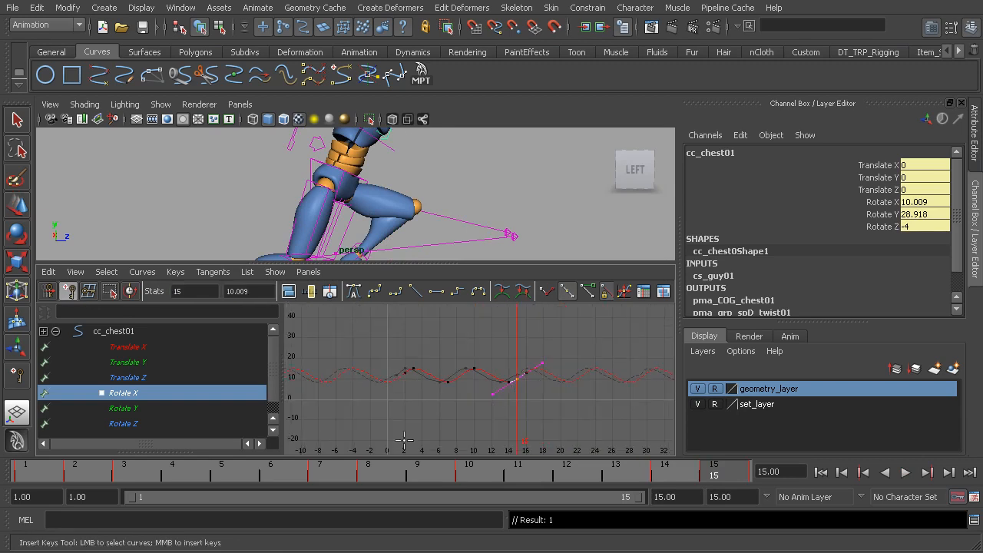
left_click_drag(174, 478, 5, 472)
scroll(445, 358, "up", 5)
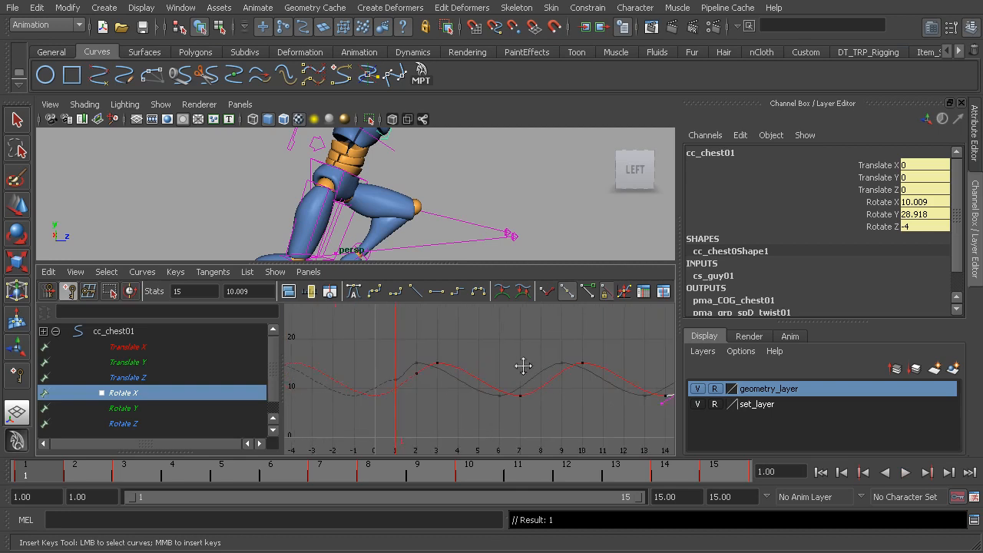
left_click(451, 380)
scroll(480, 387, "down", 3)
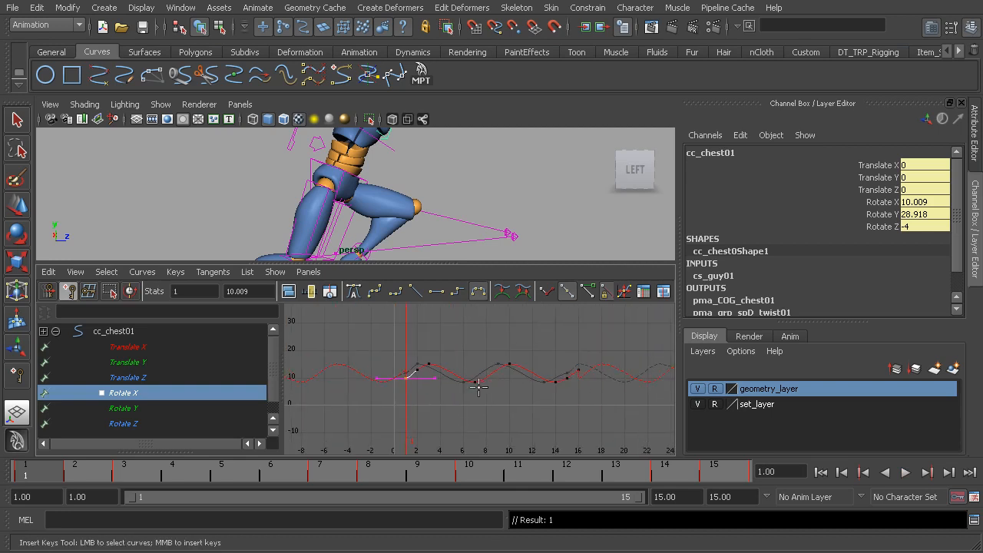
Delete the frame 16 key from the chest control's Rotate X curve
key("w")
scroll(469, 372, "up", 4)
left_click_drag(512, 335, 552, 391)
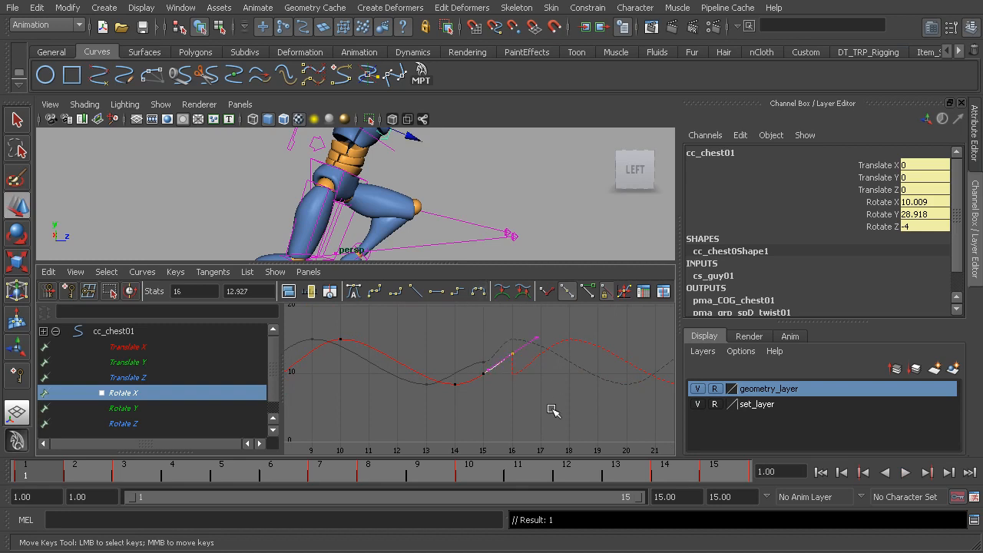
key("ctrl+z")
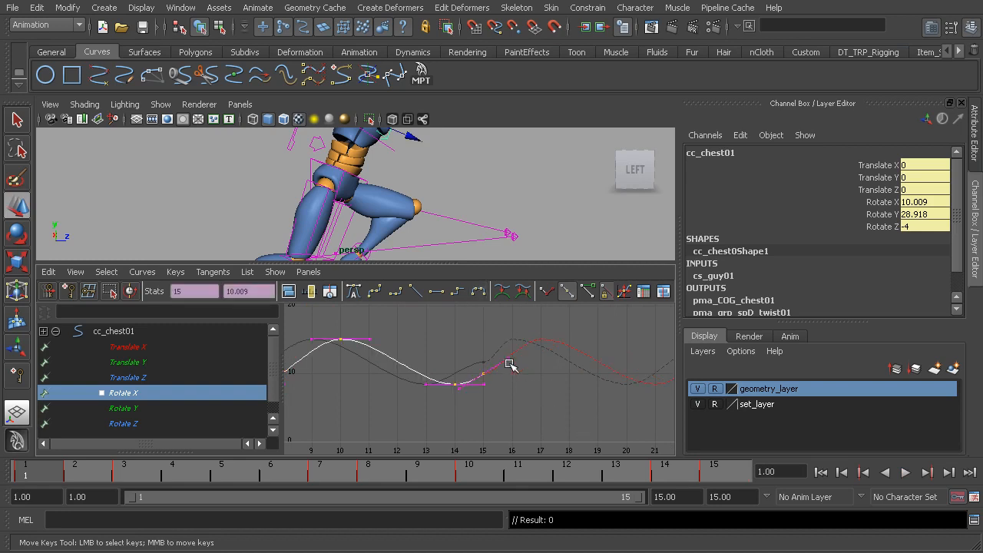
middle_click_drag(473, 348, 502, 385)
key("ctrl+z")
Flatten the tangents of the frame 1 and frame 15 Rotate X keys and delete the chest curve's frame 2 key
left_click_drag(527, 412, 477, 345)
right_click_drag(500, 369, 397, 372, "alt")
middle_click_drag(396, 373, 507, 362, "alt")
right_click_drag(436, 359, 508, 358, "alt")
middle_click_drag(508, 358, 415, 379, "alt")
left_click_drag(434, 361, 469, 389)
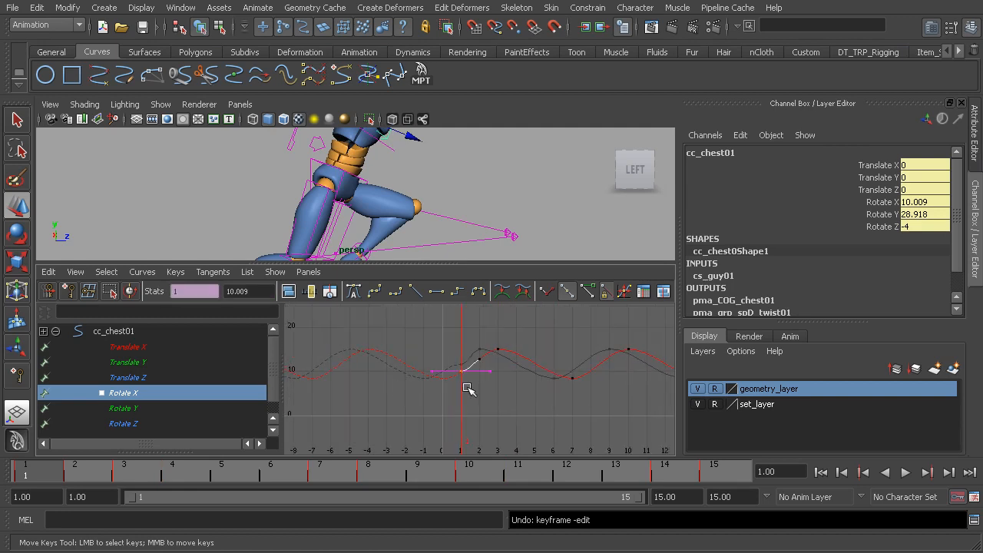
left_click(436, 291)
middle_click_drag(487, 372, 431, 385, "alt")
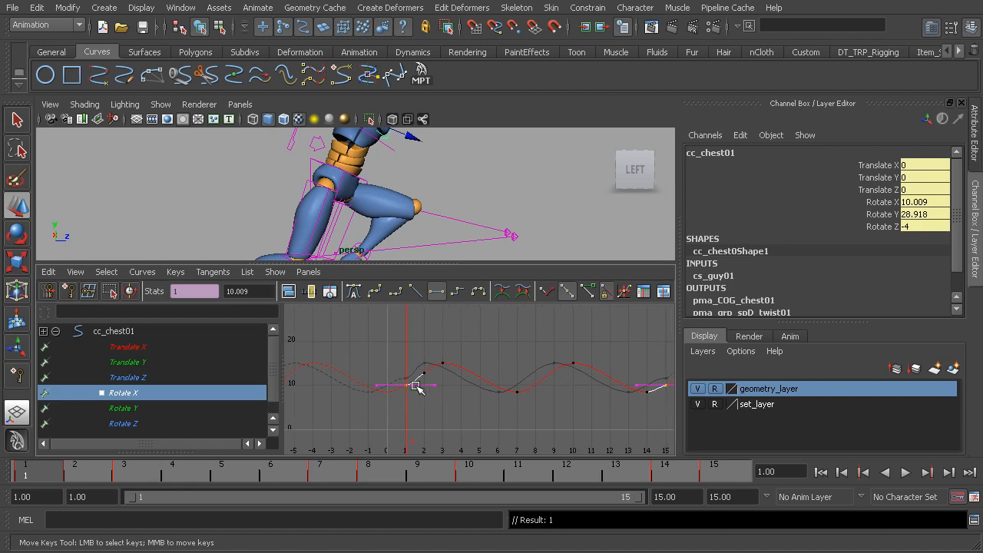
left_click_drag(430, 381, 427, 380)
Angle the chest curve's frame 1 and frame 15 tangents upward to follow the Rotate X curve's slope through the loop
middle_click_drag(570, 385, 366, 366, "alt")
left_click_drag(513, 381, 486, 350)
middle_click_drag(399, 371, 565, 360, "alt")
right_click_drag(417, 367, 432, 371, "alt")
middle_click_drag(369, 354, 576, 393, "alt")
right_click_drag(517, 389, 538, 398, "alt")
middle_click_drag(538, 397, 592, 386)
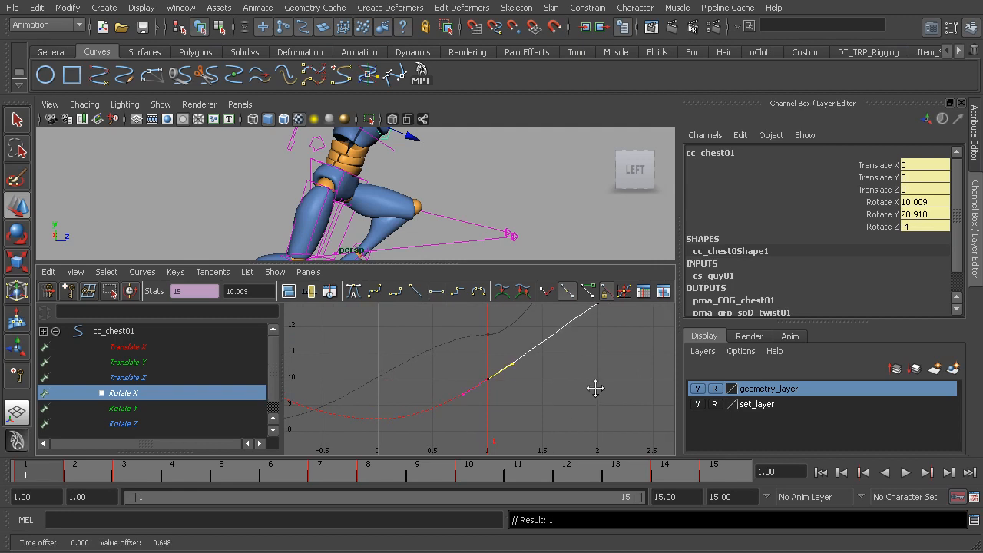
right_click_drag(610, 391, 567, 379, "alt")
middle_click_drag(567, 378, 536, 392, "alt")
left_click_drag(488, 382, 454, 354)
left_click(454, 353)
middle_click_drag(477, 354, 468, 377, "alt")
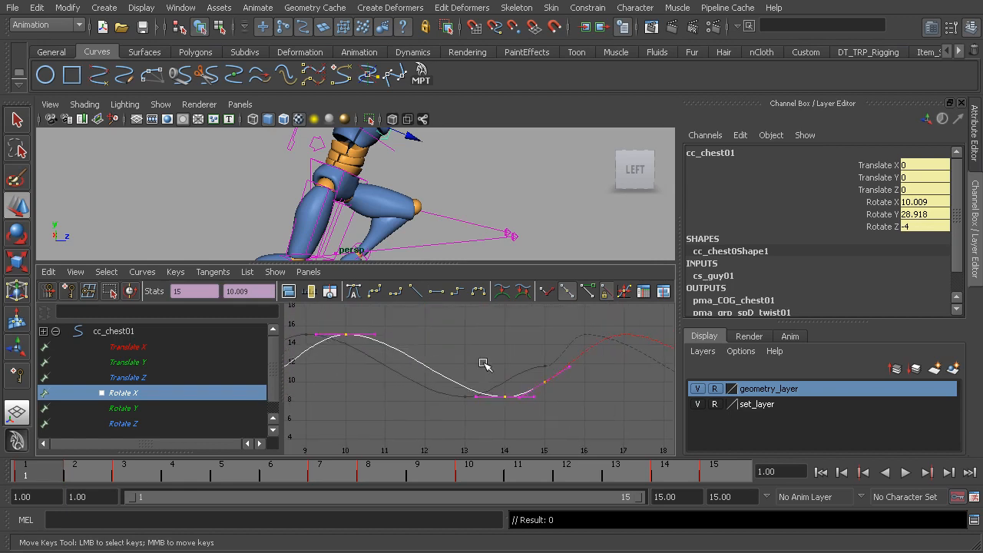
left_click(495, 352)
right_click_drag(530, 384, 499, 364, "alt")
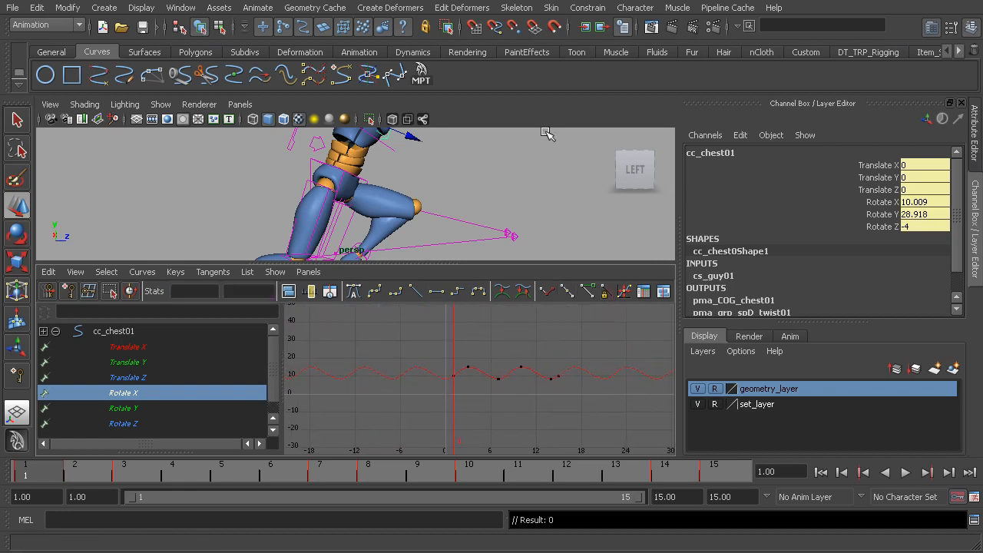
Maximize the perspective view, hide the NURBS curves and play back the run cycle to check the chest offset
key("space")
left_click(161, 104)
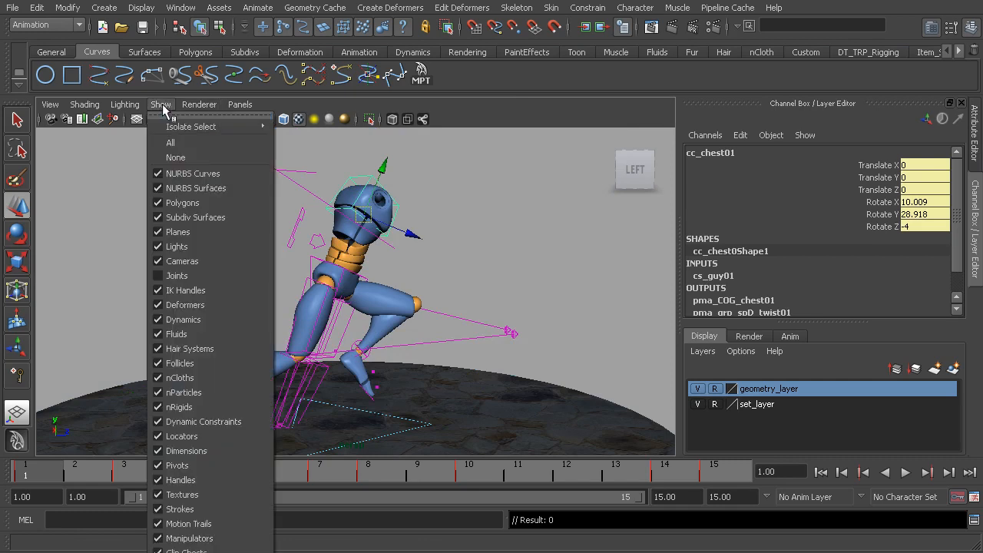
left_click(193, 173)
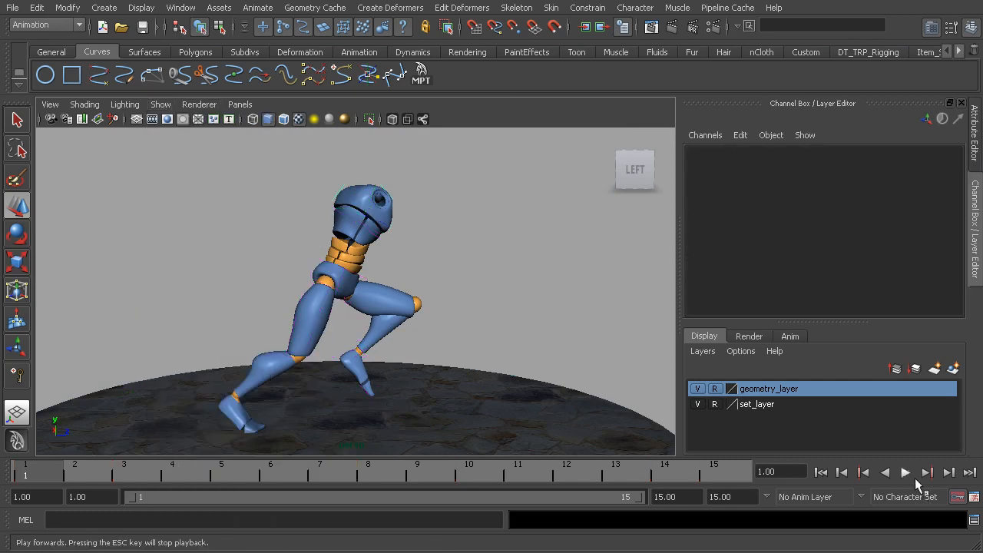
left_click(906, 473)
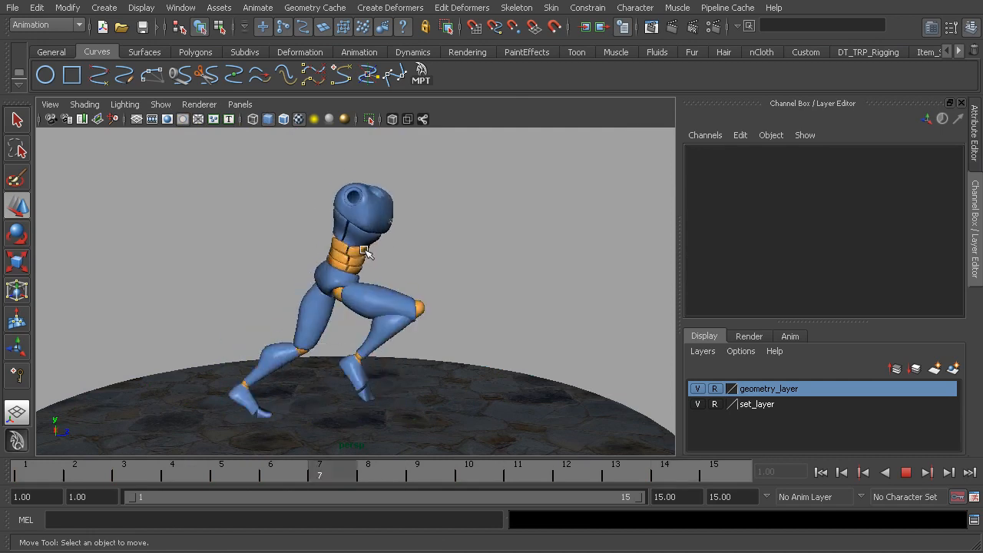
left_click_drag(468, 279, 391, 279, "alt")
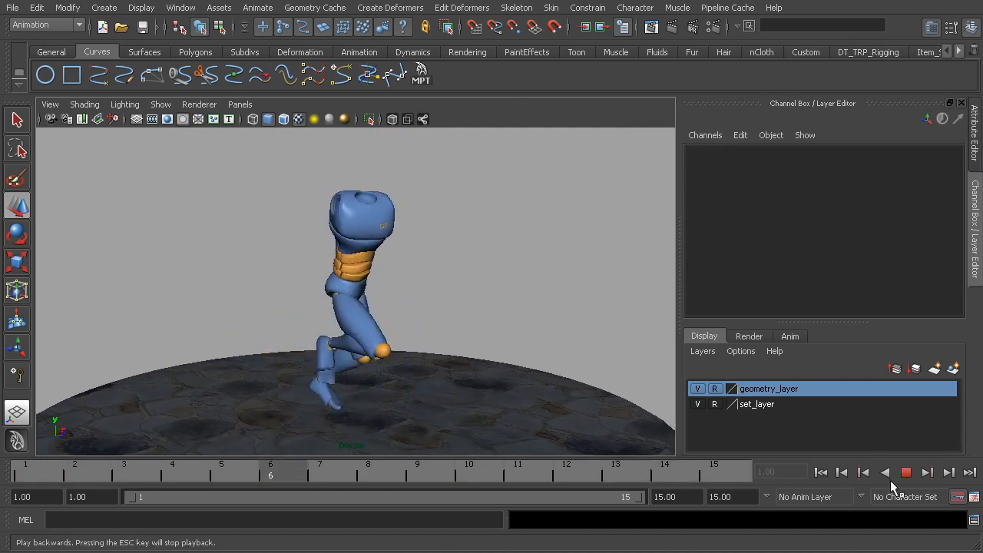
left_click(906, 472)
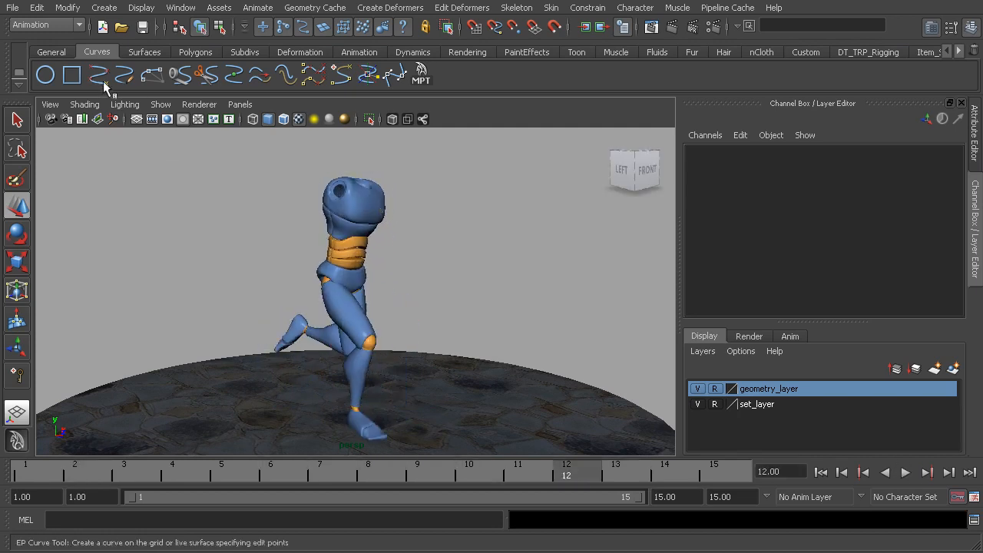
Redisplay the NURBS curves and select the back and chest controls from a front view
left_click_drag(185, 146, 165, 160, "alt")
left_click(159, 104)
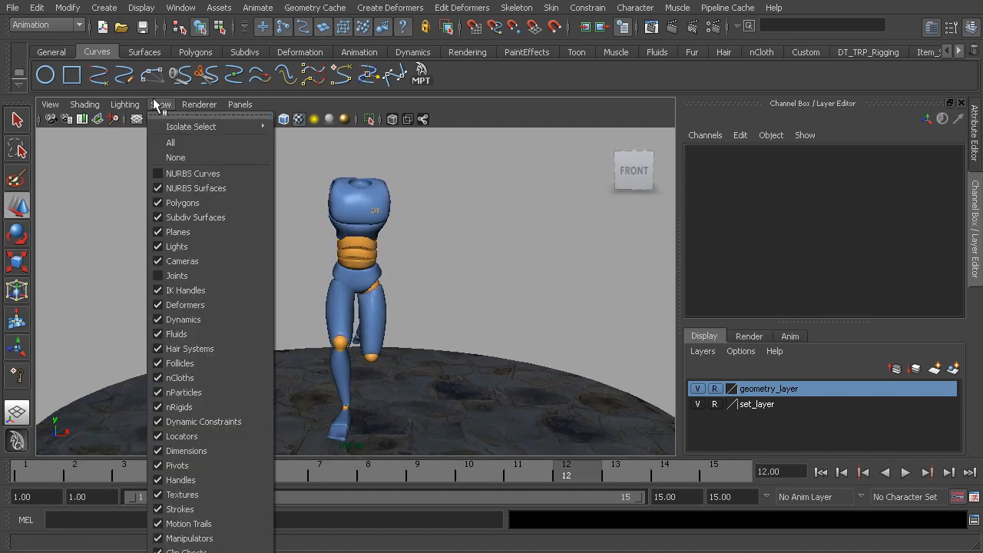
left_click(194, 174)
left_click_drag(388, 199, 452, 255, "alt")
left_click(387, 175)
key("q")
left_click_drag(352, 189, 397, 191, "alt")
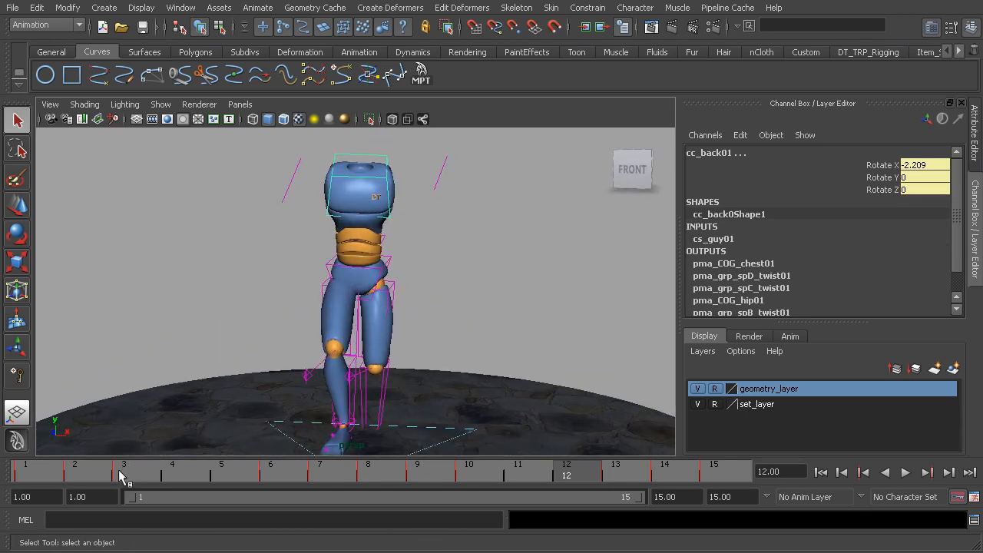
Play back the run cycle from the front and side to examine the torso's side-to-side lean
key("alt+v")
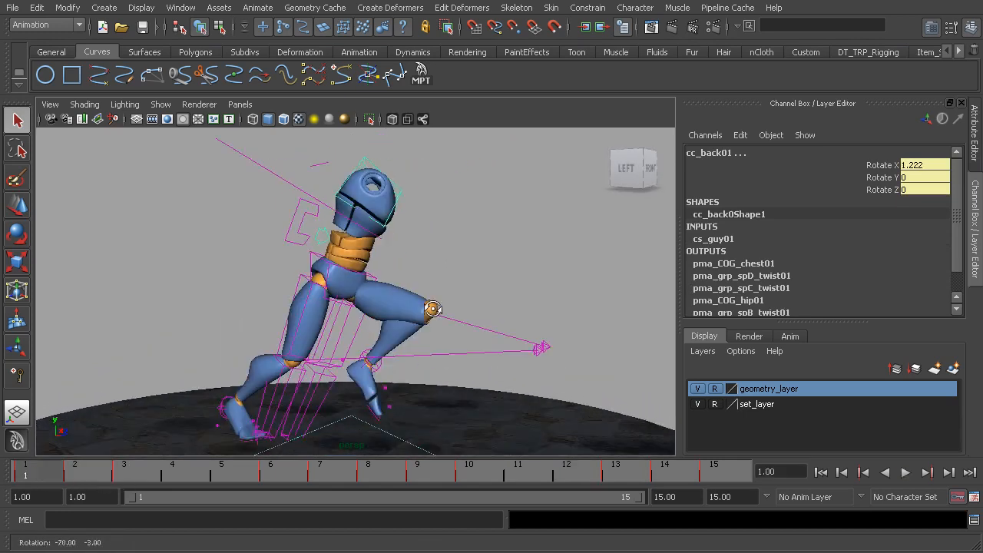
key("alt+v")
left_click_drag(314, 307, 287, 312, "alt")
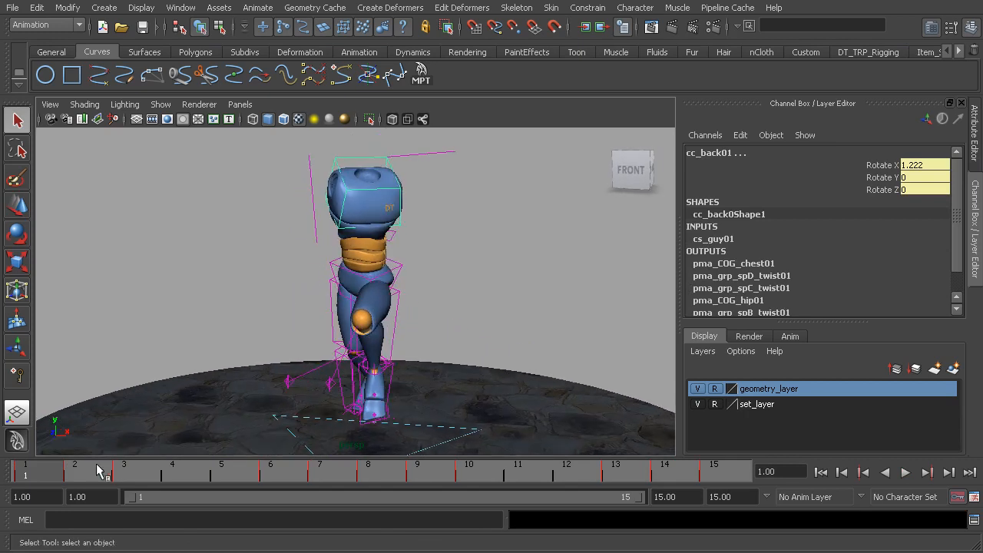
left_click_drag(174, 427, 136, 446, "alt")
key("alt+v")
left_click(34, 477)
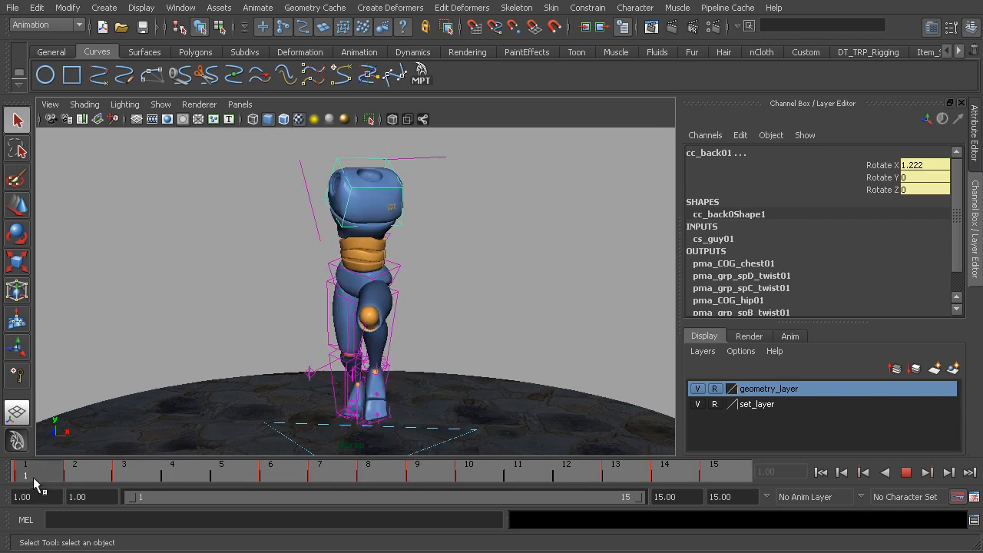
left_click_drag(321, 314, 420, 229, "alt")
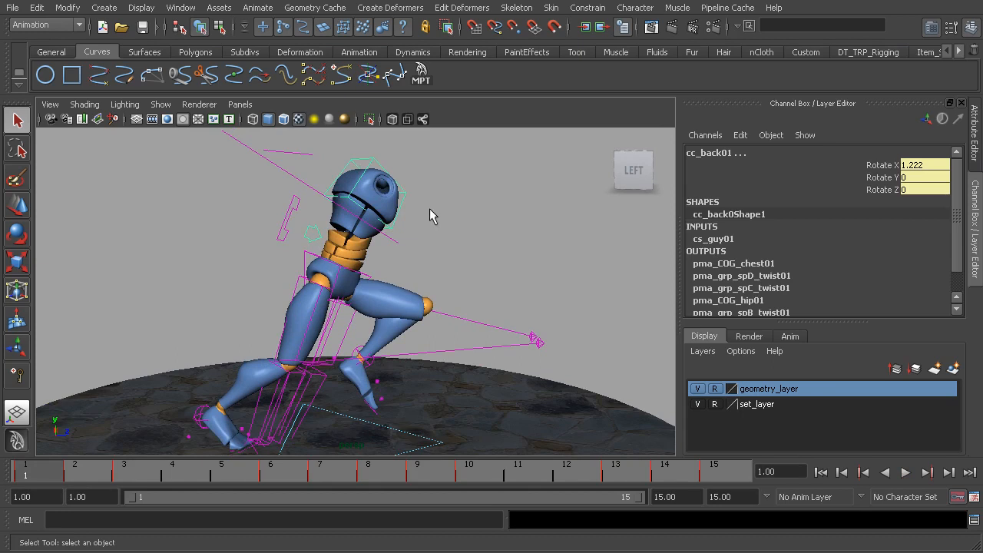
Set Rotate Z of the back and chest controls to -4 at frame 1
left_click(882, 190)
left_click_drag(549, 270, 321, 260, "alt")
left_click_drag(423, 223, 427, 226)
left_click(916, 190)
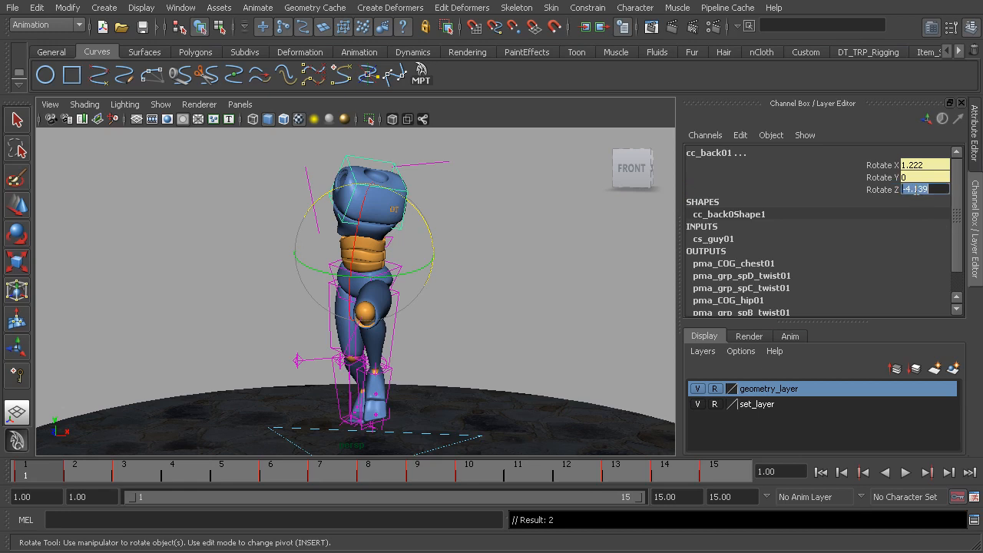
type("-4")
key("Return")
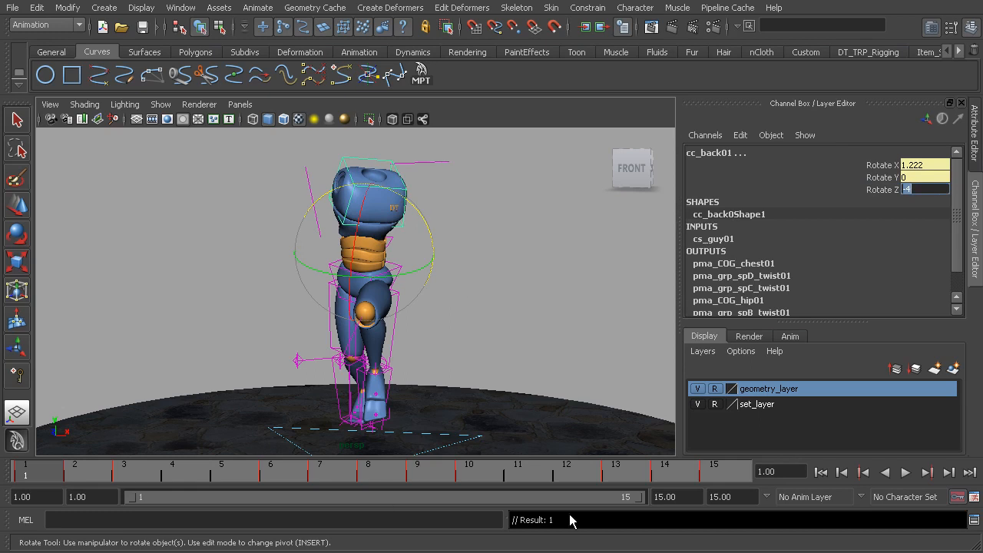
Key the same Rotate Z value of -4 on both controls at frame 15
left_click(714, 477)
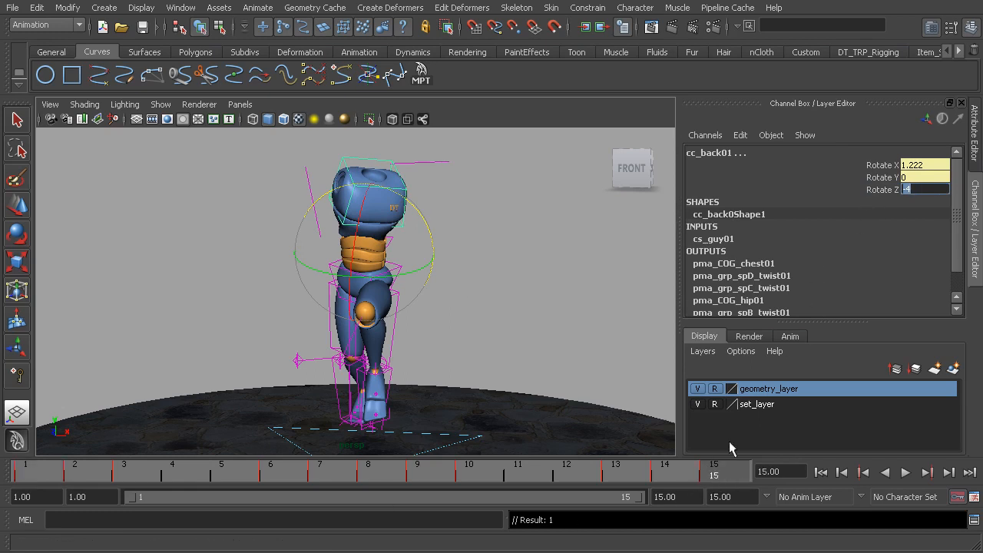
right_click(874, 197)
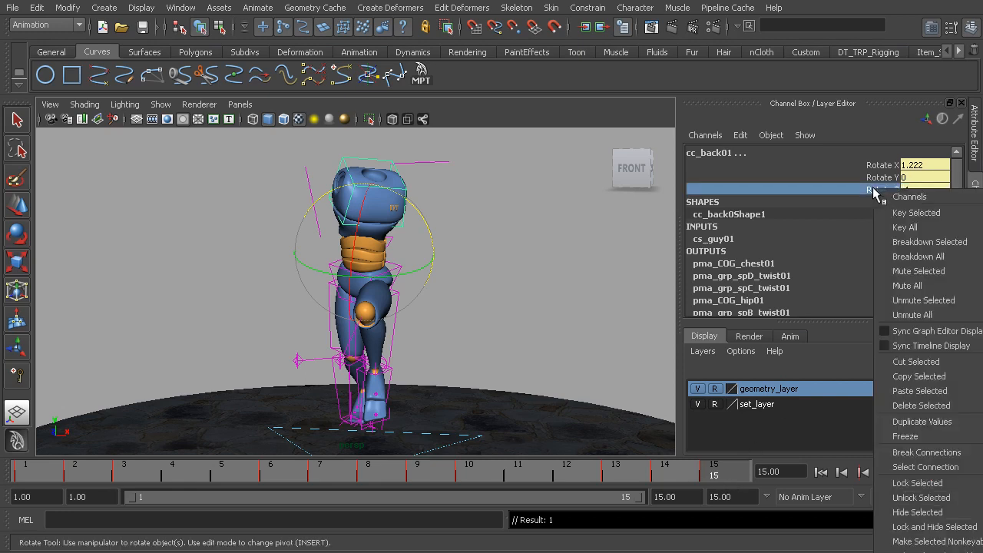
left_click(895, 213)
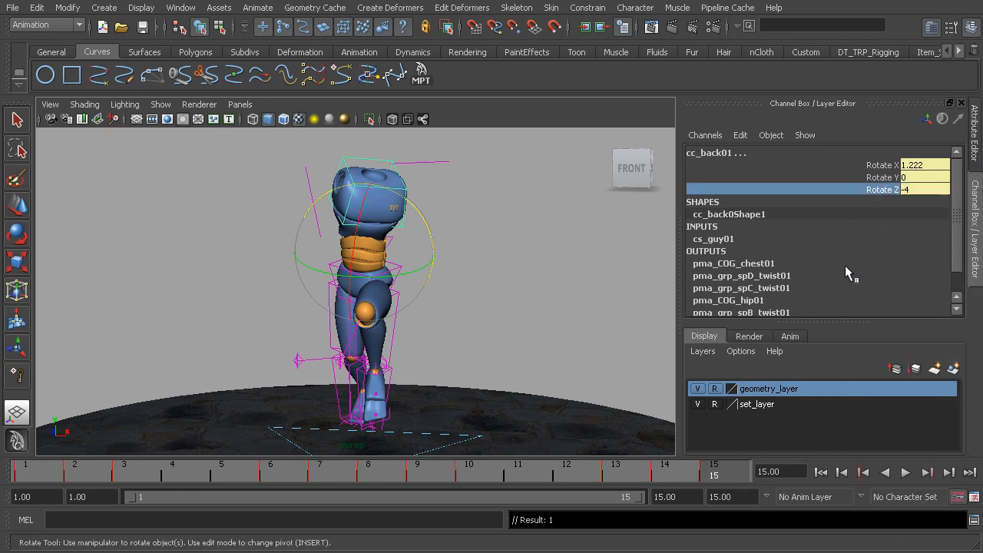
Set Rotate Z of both controls to lean the opposite way at frame 8 and scrub back to frame 1
left_click(368, 472)
double_click(917, 190)
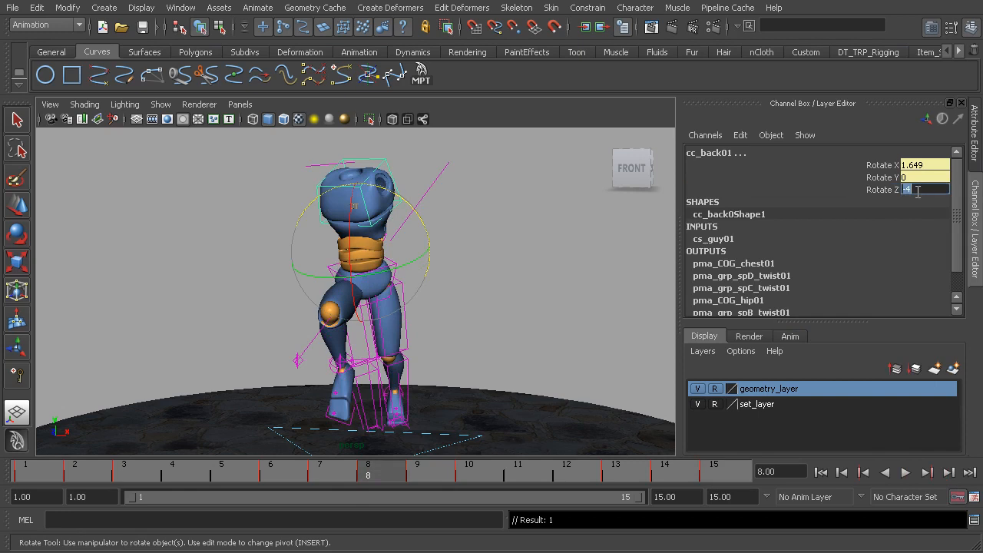
key("Return")
left_click_drag(492, 319, 425, 328, "alt")
left_click_drag(389, 466, 25, 469)
Hide the NURBS curves, end the playback range at frame 14 and deselect the controls
left_click(156, 107)
left_click(208, 172)
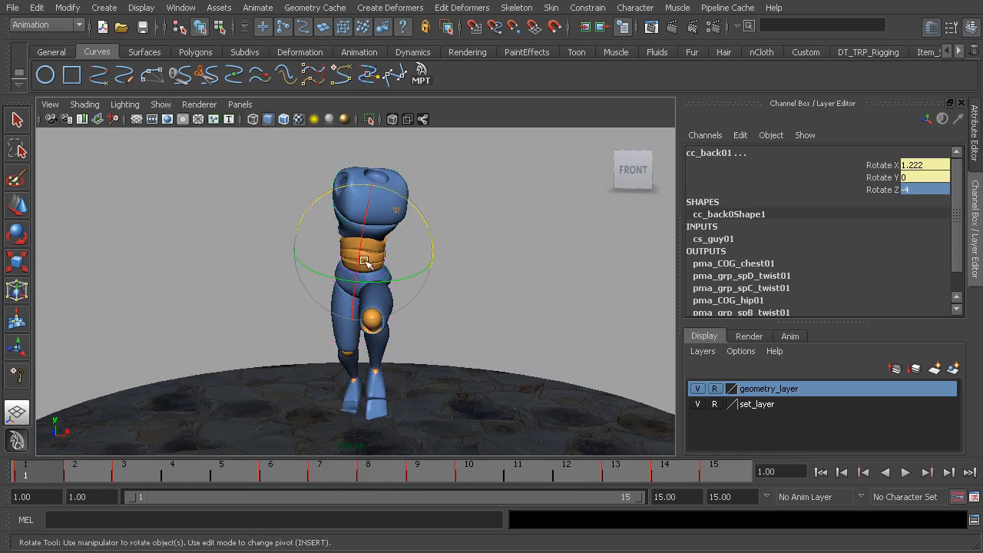
left_click_drag(642, 498, 607, 498)
left_click(605, 329)
key("q")
Play back the run cycle from several angles to examine the side-to-side torso lean
left_click(905, 473)
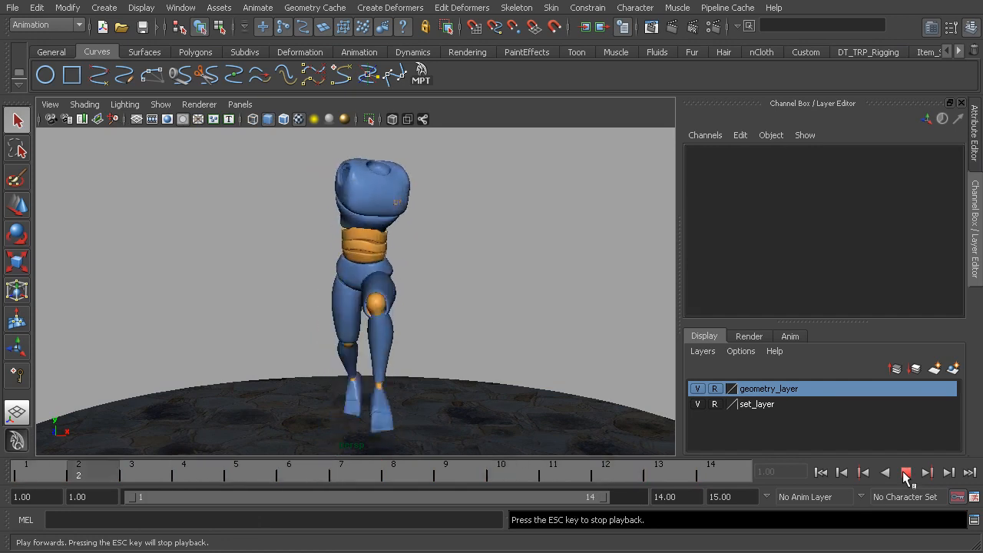
left_click_drag(222, 189, 313, 190, "alt")
left_click_drag(307, 228, 396, 252, "alt")
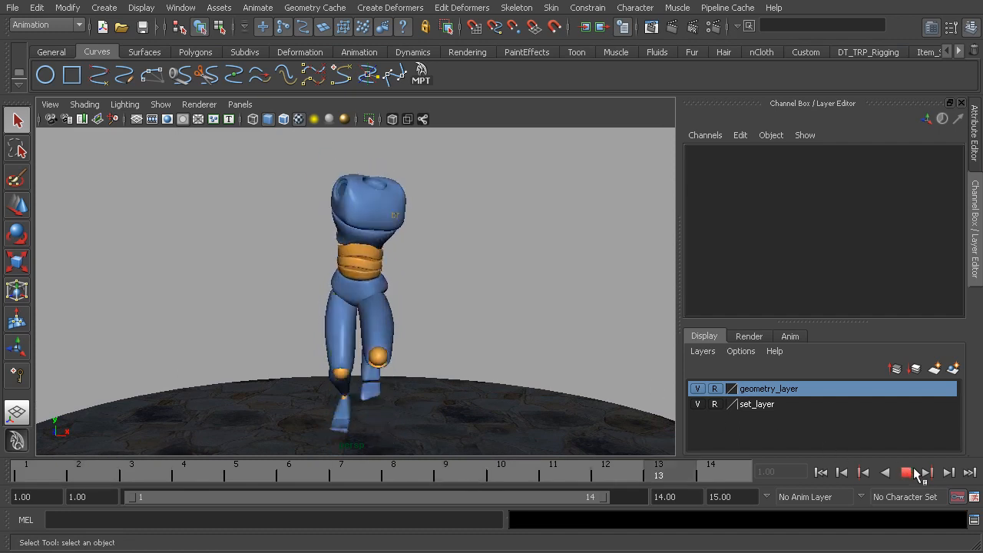
left_click(908, 473)
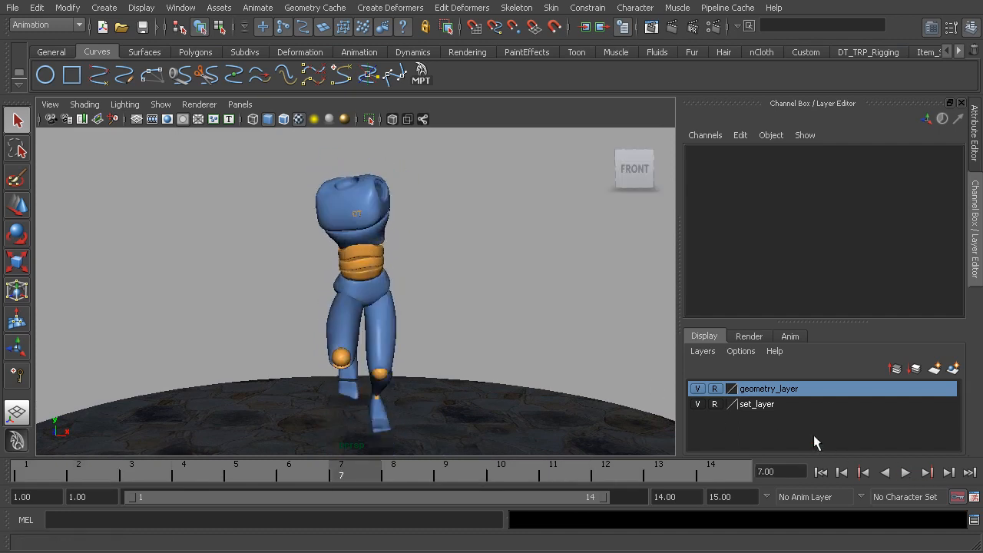
Show the NURBS curves in the viewport again and select the chest control
left_click(162, 106)
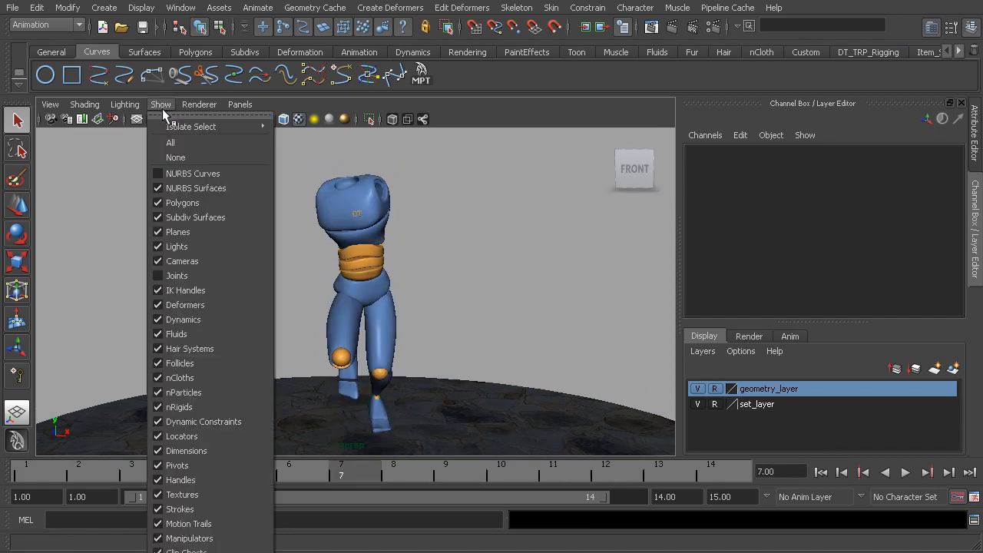
left_click(208, 174)
left_click_drag(371, 198, 418, 231, "alt")
left_click(357, 169)
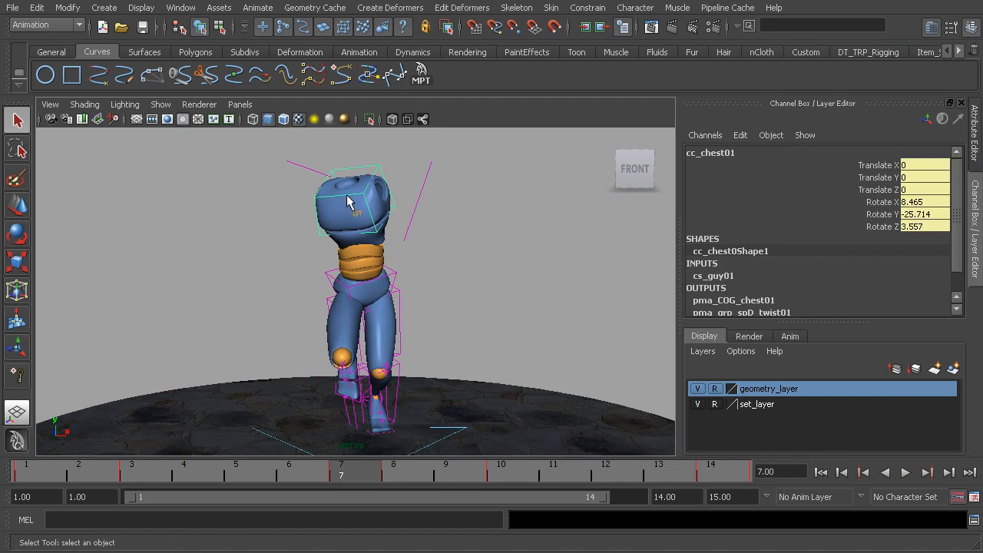
Isolate the chest control's Rotate Z curve in the graph editor and shift all its keys one frame later
key("space")
left_click(141, 423)
key("a")
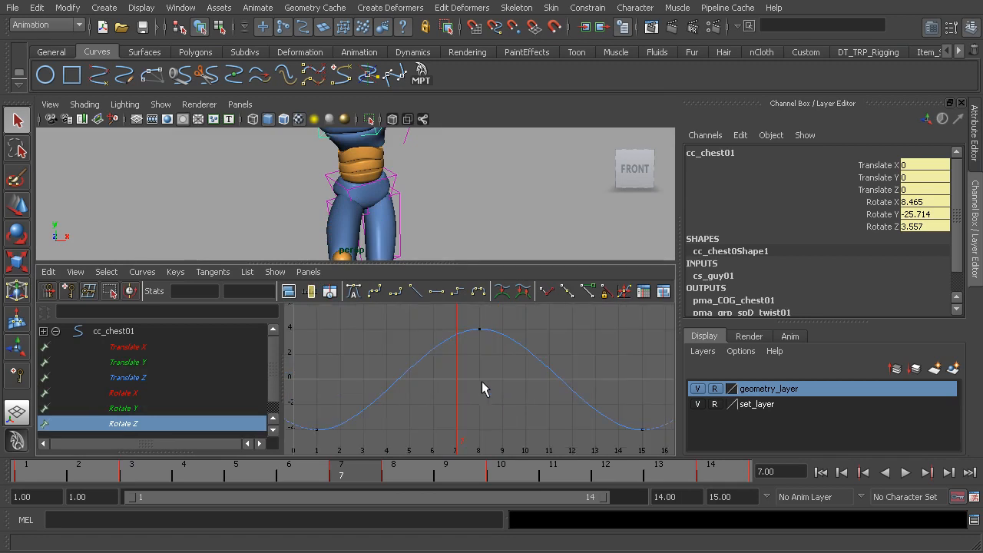
left_click_drag(563, 363, 536, 382)
right_click_drag(553, 400, 524, 400, "alt")
middle_click_drag(524, 400, 468, 395, "alt")
key("w")
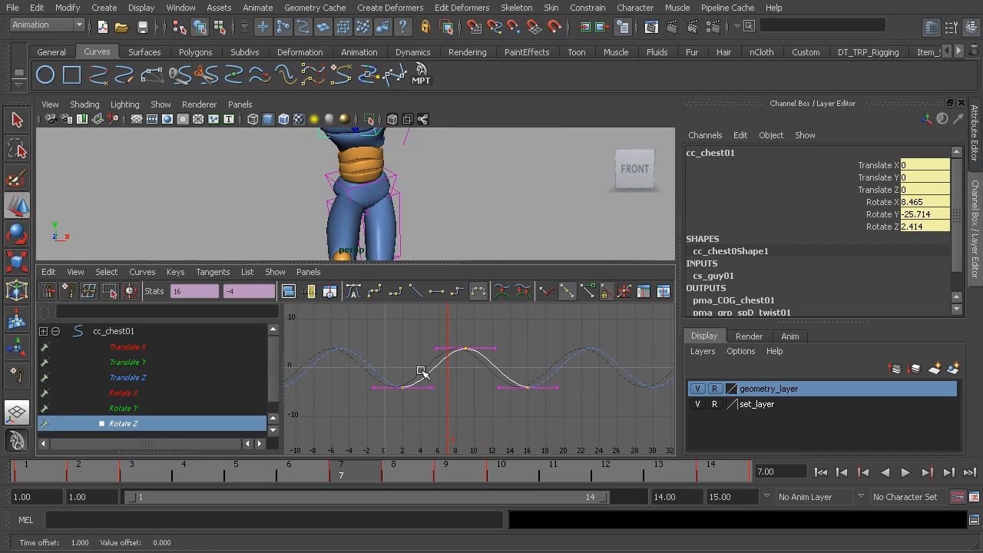
Extend the playback range to end at frame 15, with frame 15 as the current time
left_click_drag(538, 471, 658, 473)
left_click_drag(605, 499, 721, 475)
key("f")
key("f")
Insert keys on the chest's Rotate Z curve at frames 15 and 1, where the shifted curve crosses them
left_click(68, 293)
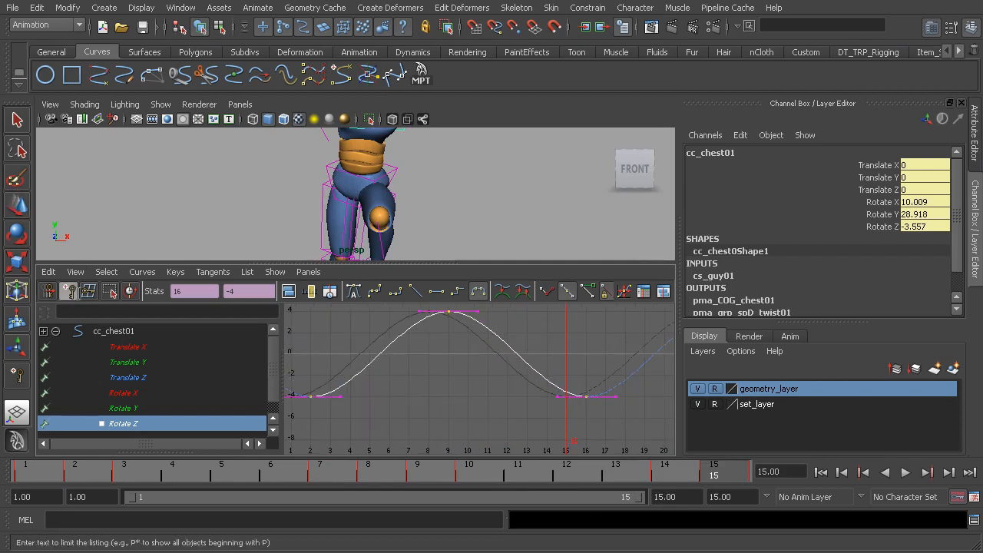
middle_click(567, 391)
scroll(626, 422, "down", 3)
left_click(26, 473)
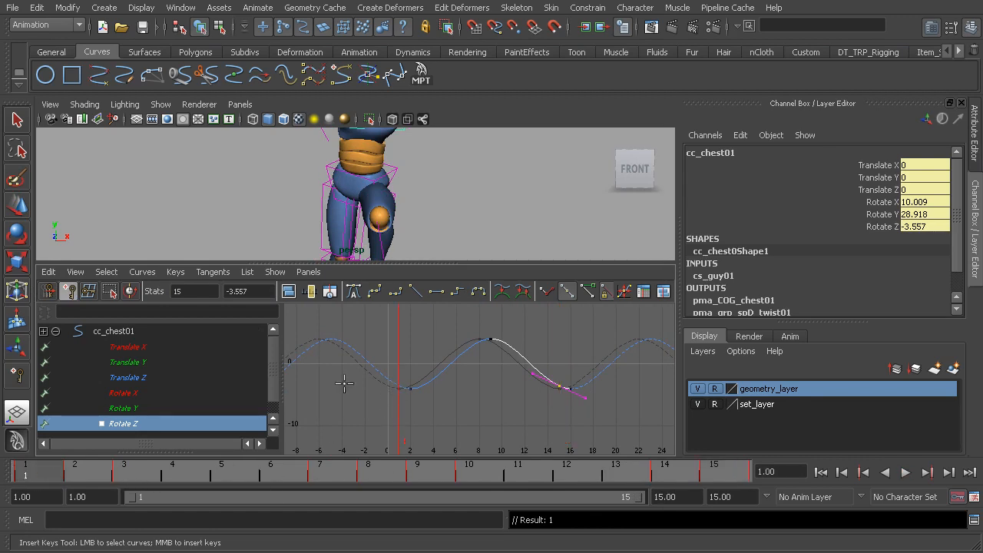
scroll(344, 384, "up", 3)
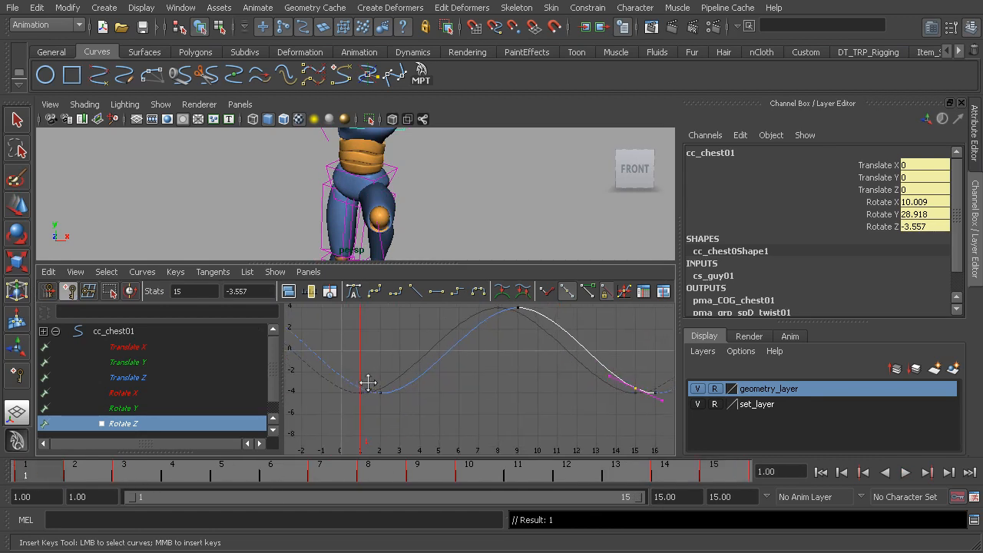
left_click(362, 390)
scroll(481, 395, "down", 2)
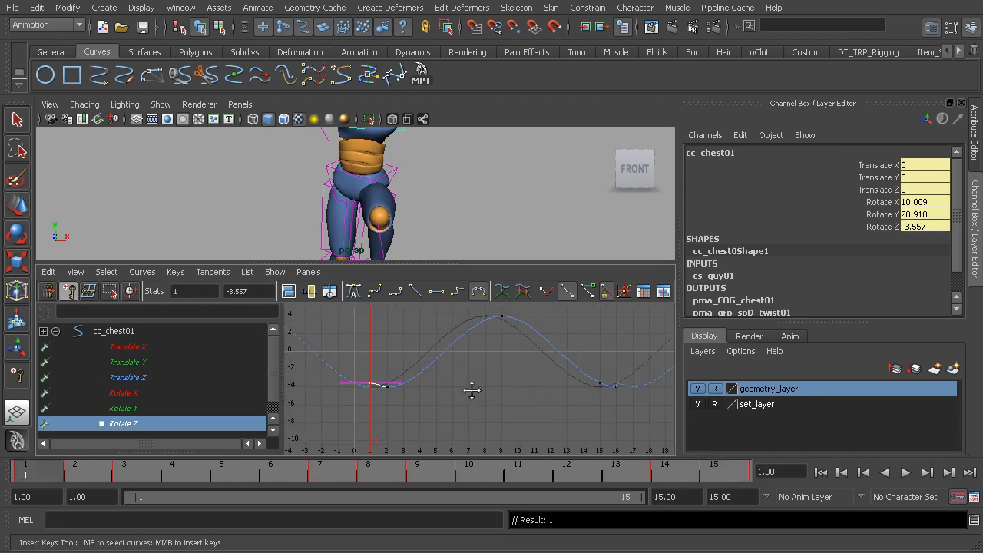
Delete the surplus Rotate Z key at frame 16, beyond the end of the cycle
key("w")
middle_click_drag(544, 377, 501, 384, "alt")
left_click_drag(455, 362, 493, 407)
key("Delete")
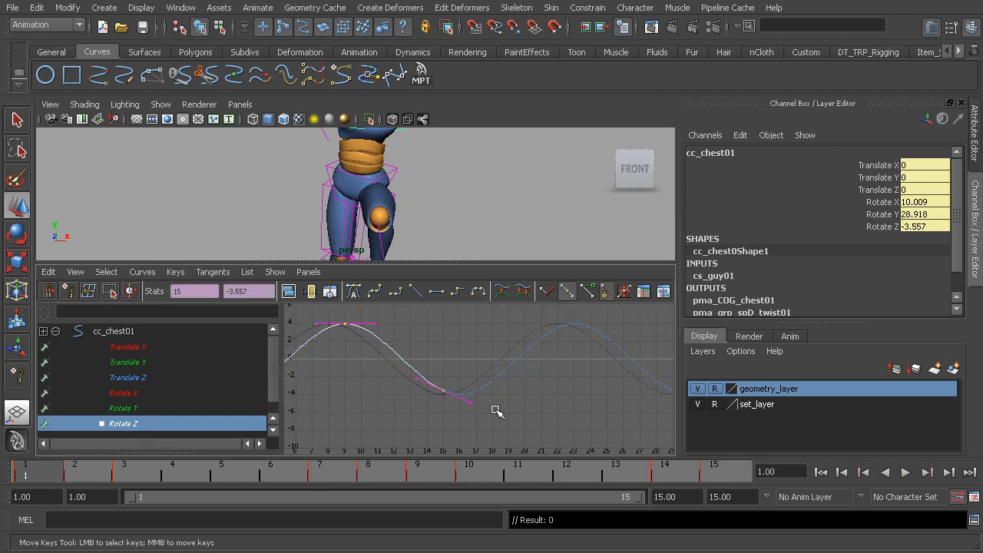
Slope the Rotate Z tangents at frames 1 and 15 alike so the curve flows smoothly through the loop
middle_click_drag(452, 375, 619, 389, "alt")
scroll(485, 369, "up", 2)
scroll(536, 400, "down", 3)
scroll(354, 366, "up", 2)
left_click_drag(353, 365, 372, 390)
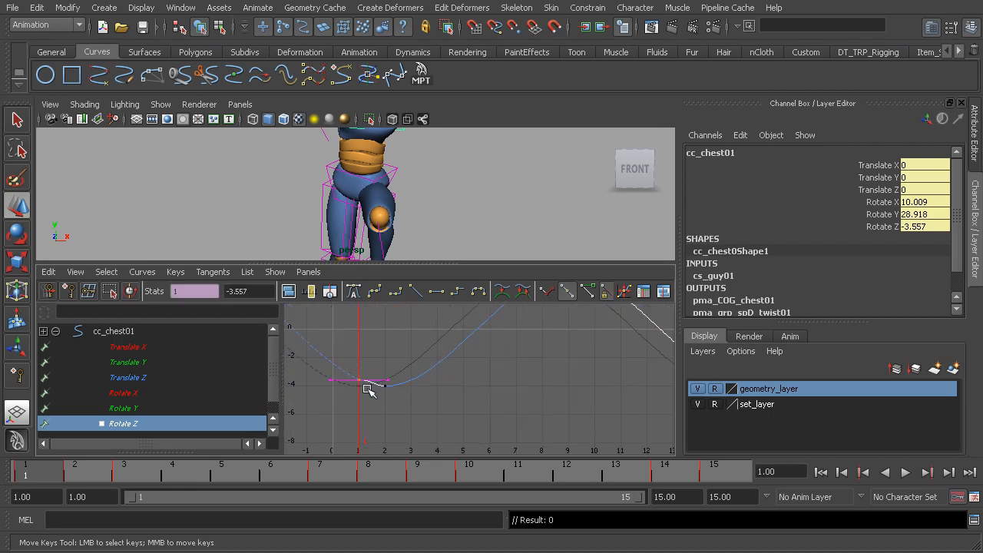
left_click(437, 292)
left_click_drag(331, 351, 335, 389, "shift")
middle_click_drag(536, 371, 363, 375, "alt")
left_click_drag(490, 362, 527, 388, "shift")
middle_click_drag(405, 402, 445, 391)
left_click(399, 382)
key("a")
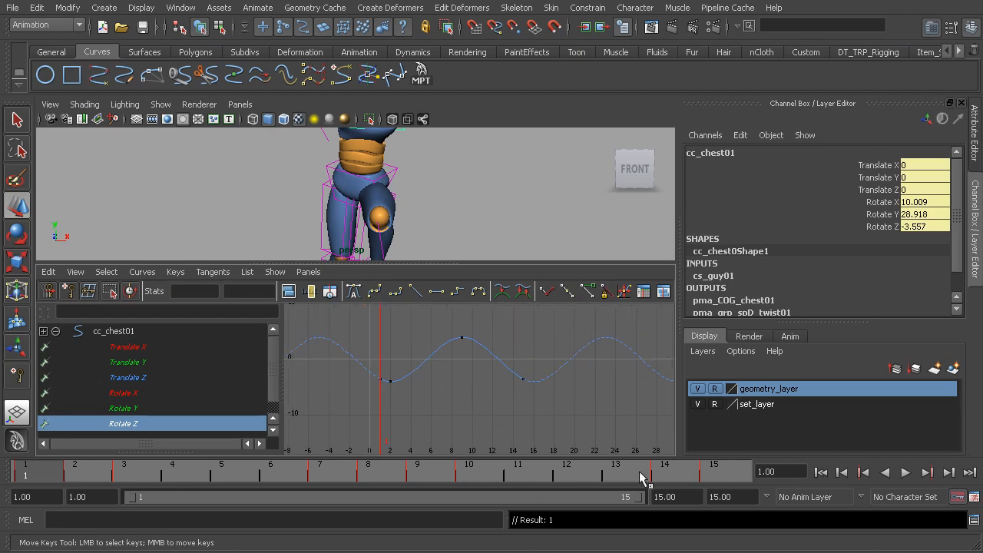
Play back the run cycle to check the offset chest lean, stopping at frame 2
key("alt+v")
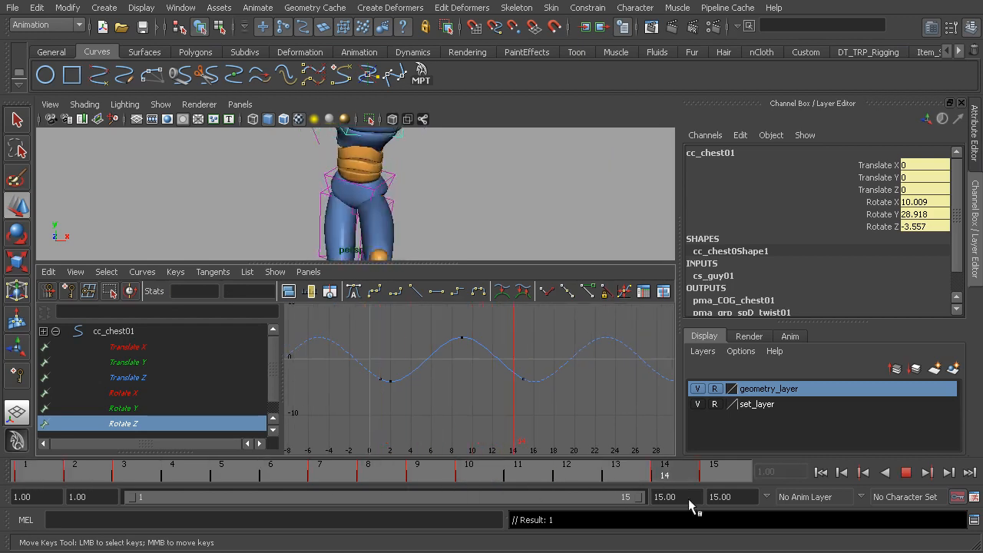
key("alt+v")
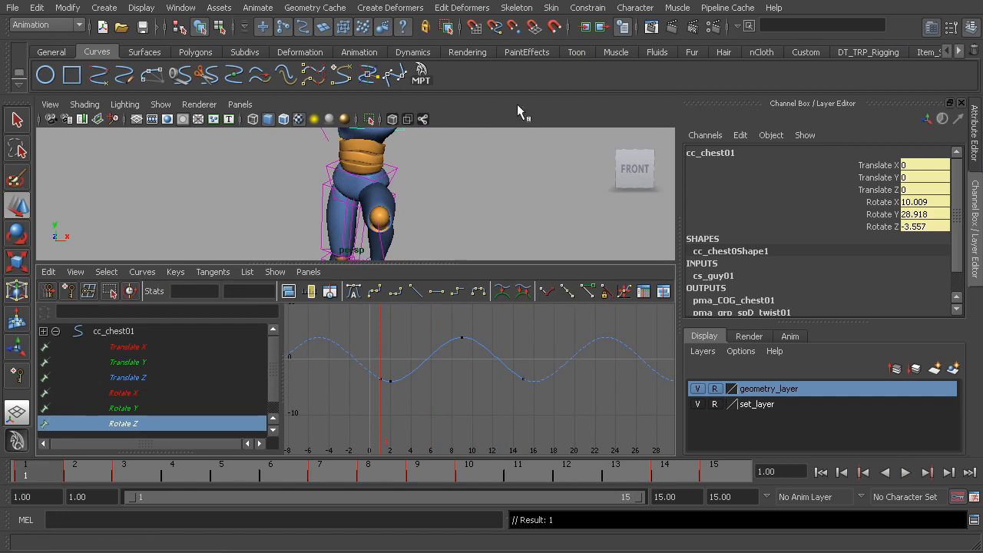
key("space")
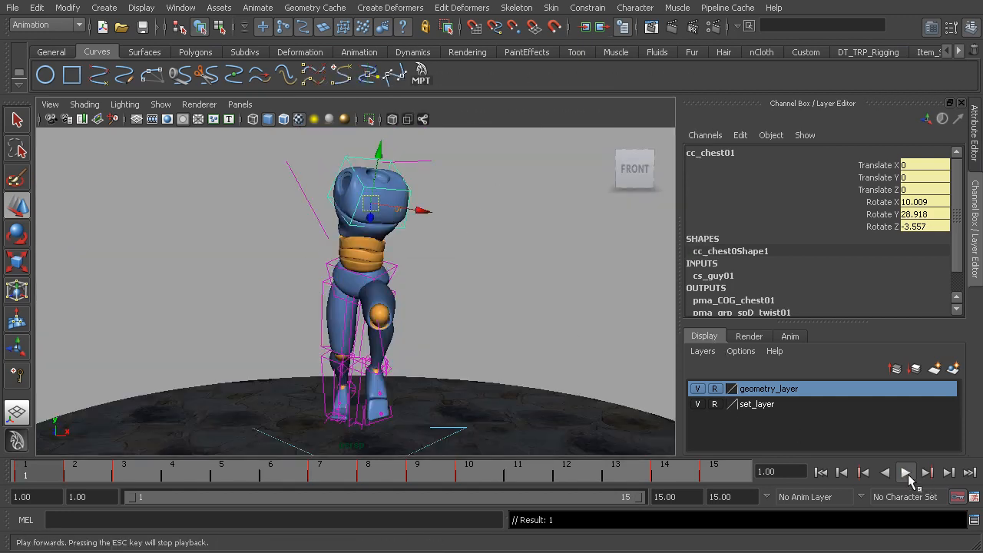
left_click(910, 478)
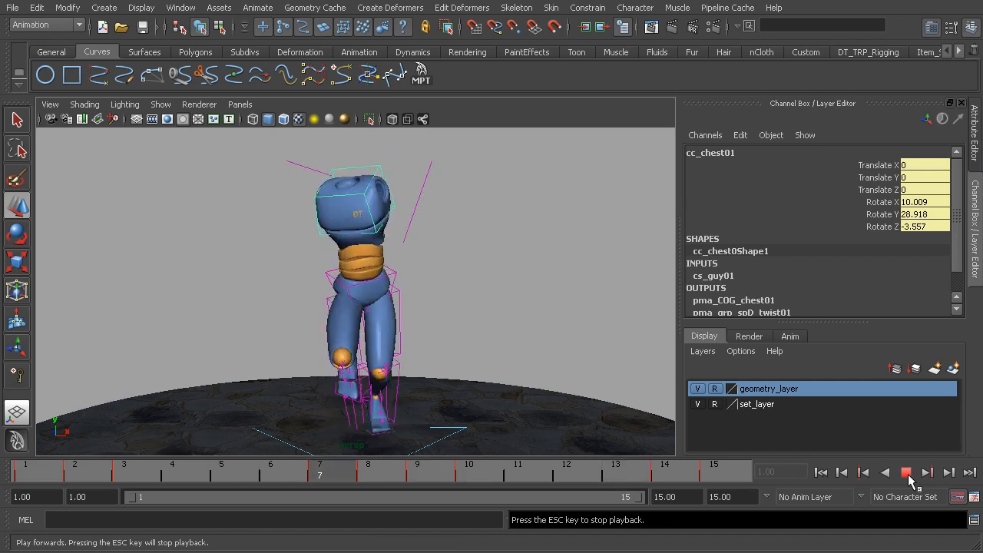
left_click(906, 473)
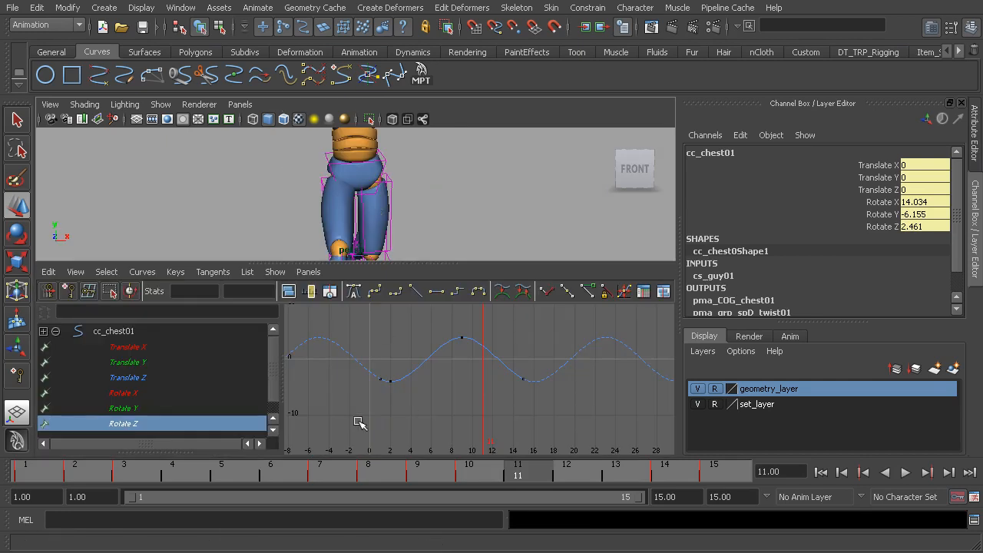
left_click(147, 420)
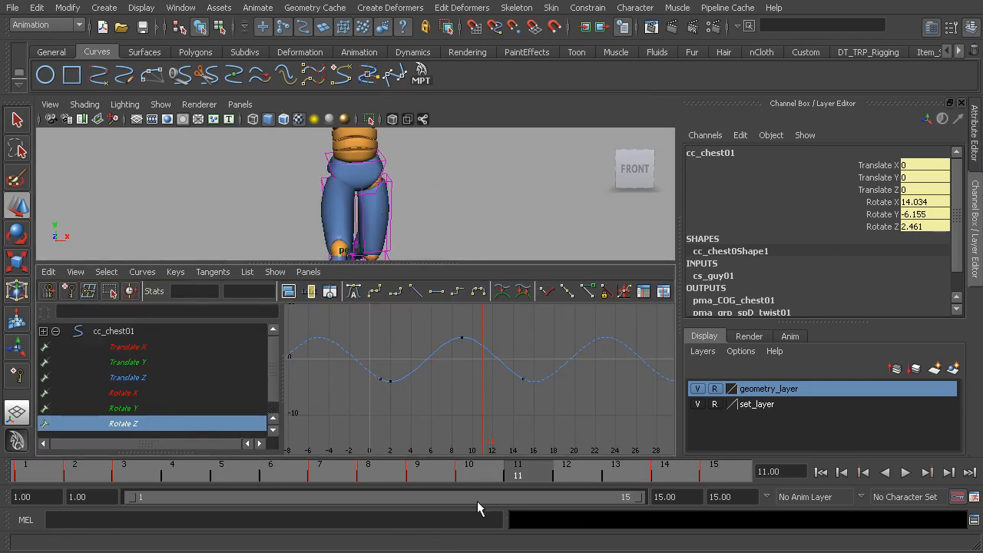
key("alt+v")
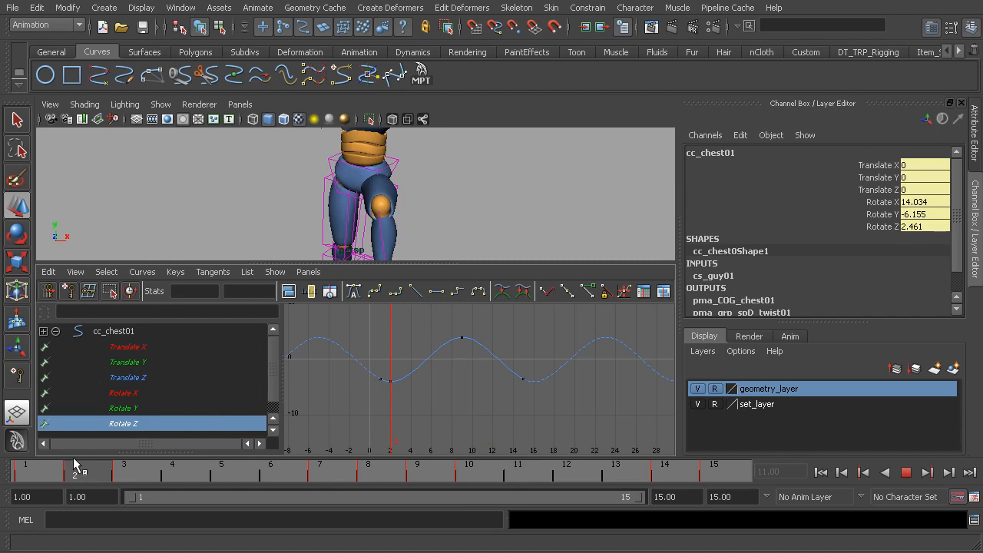
left_click(74, 466)
Convert all the chest Rotate Z keys to weighted tangents and free their tangent weight
right_click_drag(391, 351, 402, 370, "alt")
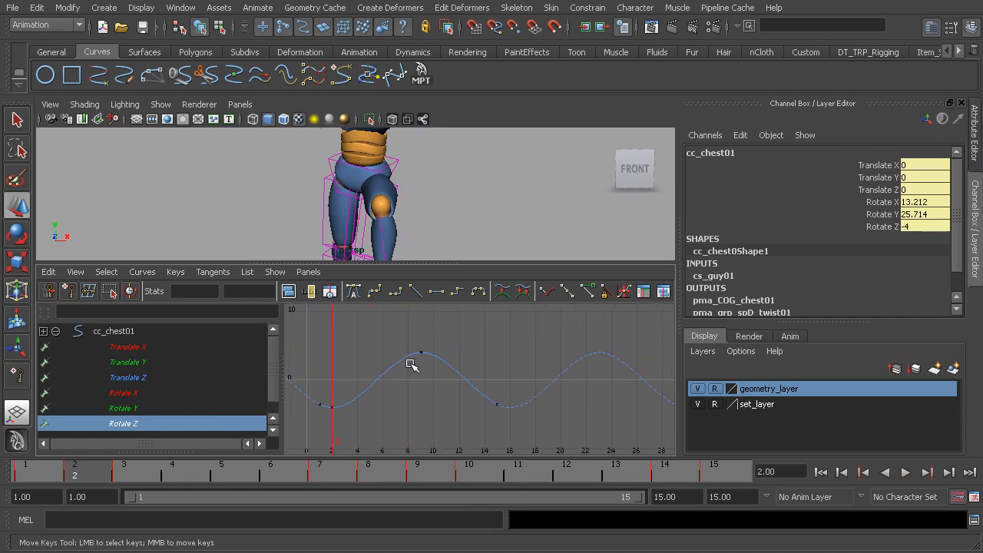
left_click_drag(306, 332, 554, 448)
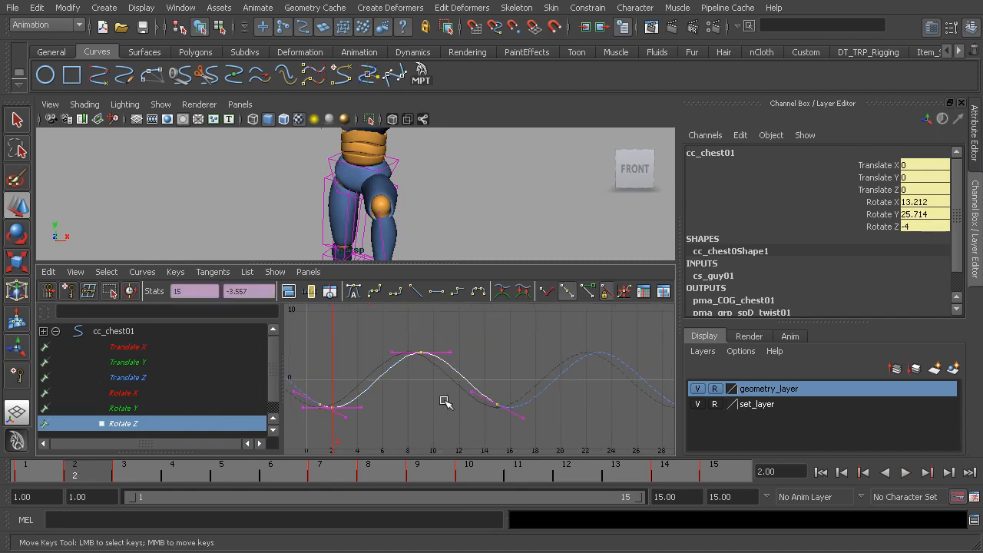
right_click_drag(477, 356, 550, 452)
middle_click_drag(457, 410, 504, 391, "alt")
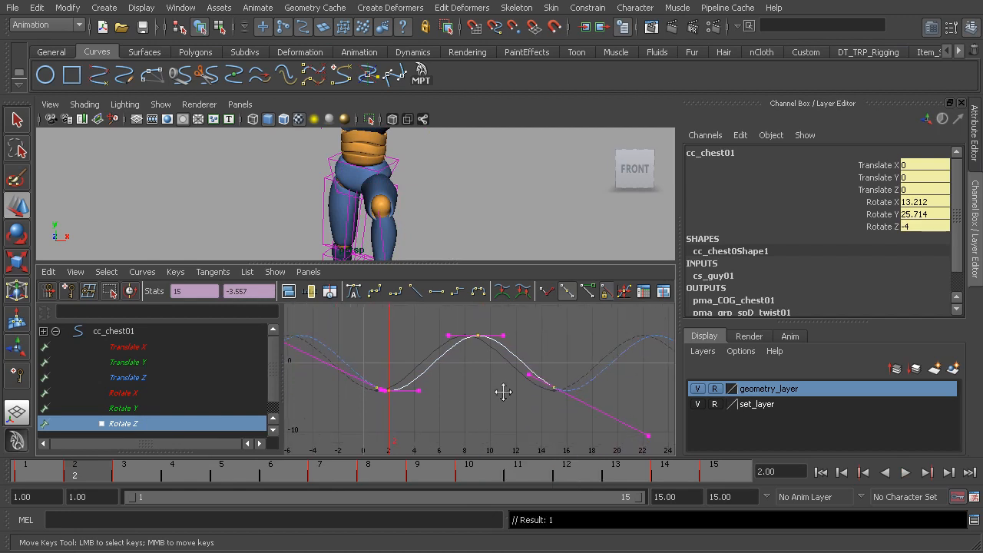
right_click(460, 365)
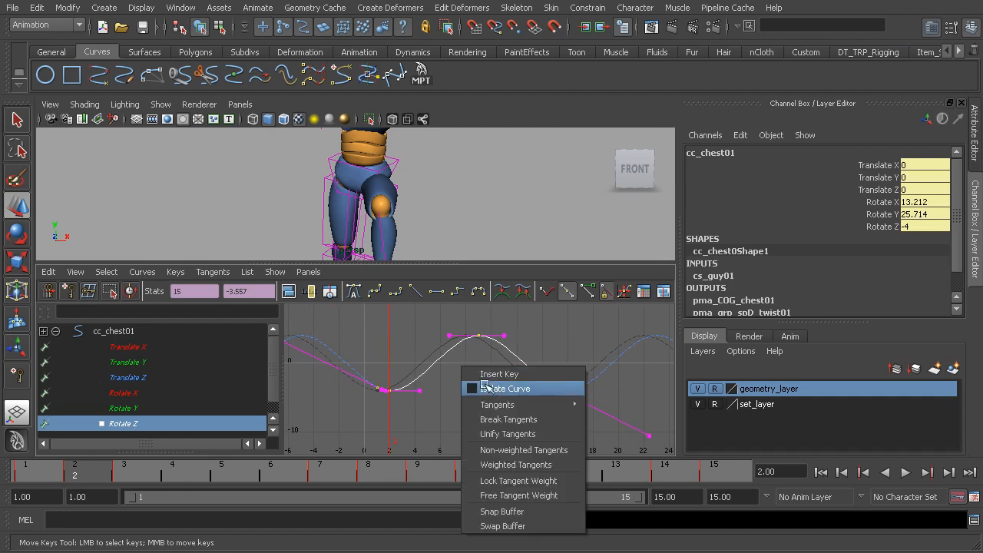
left_click(549, 495)
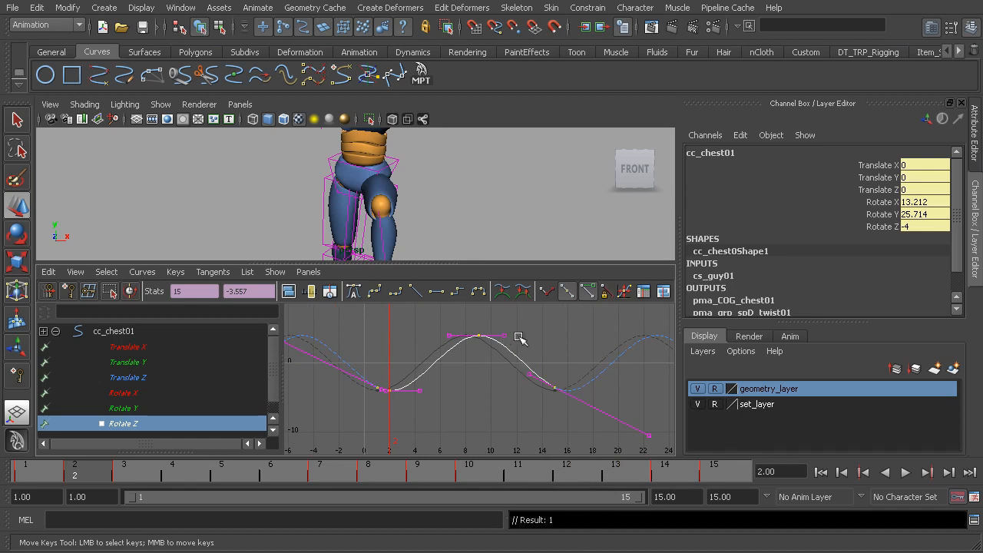
Flatten the tangents of all the selected Rotate Z keys
scroll(451, 376, "up", 3)
mouse_move(517, 381)
middle_mouse_down("alt")
mouse_move(452, 377)
mouse_move(519, 387)
middle_mouse_up("alt")
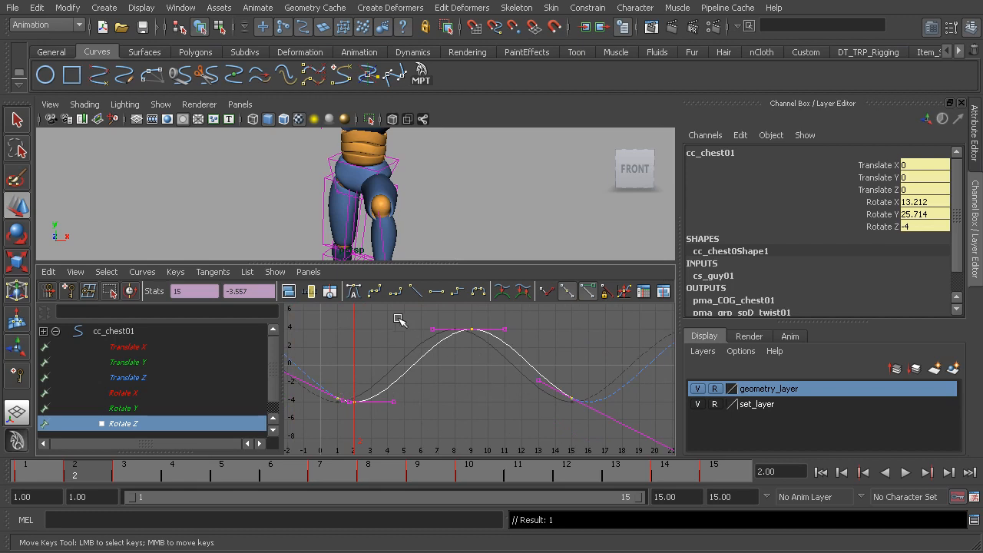
left_click(436, 292)
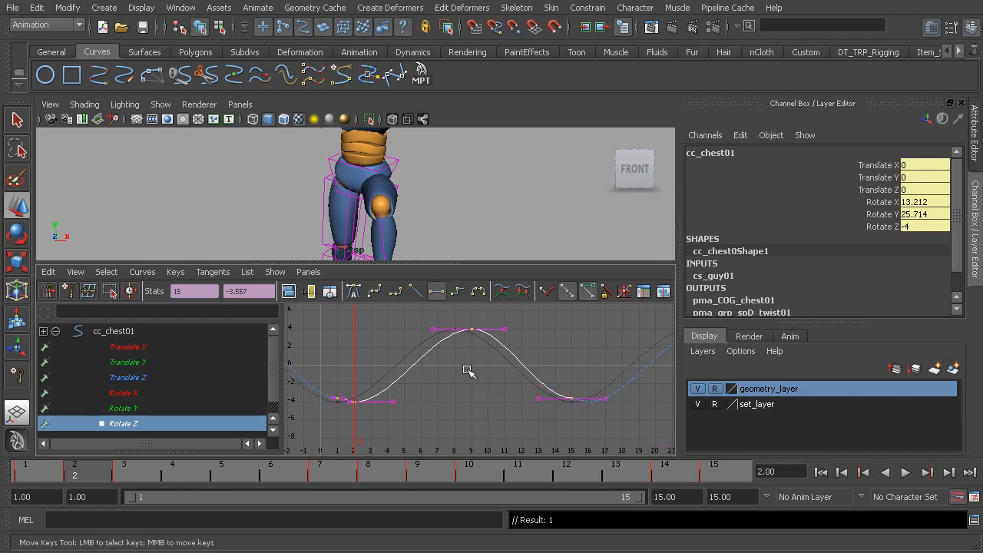
Lengthen the outgoing tangent handles of the Rotate Z keys at frames 1, 2, 9 and 15 by about 2 frames
left_click_drag(584, 367, 620, 424)
left_click_drag(495, 310, 513, 338)
left_click_drag(411, 369, 384, 408, "shift")
middle_click_drag(324, 399, 430, 373, "alt")
right_click_drag(431, 374, 454, 377, "alt")
left_click_drag(396, 332, 367, 374, "shift")
right_click_drag(547, 398, 456, 408, "alt")
middle_click_drag(480, 396, 517, 397, "shift")
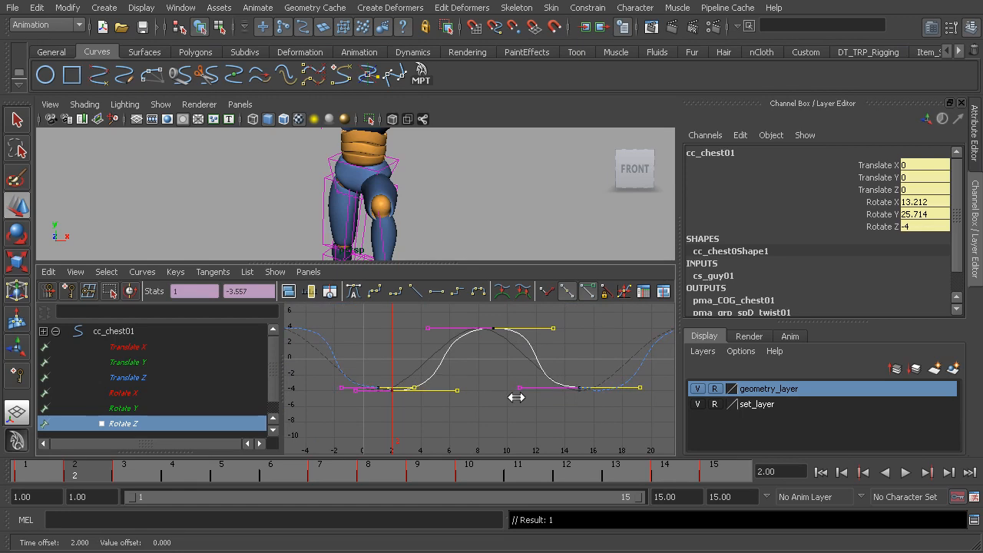
right_click_drag(424, 401, 448, 405, "alt")
middle_click_drag(406, 407, 529, 397, "alt")
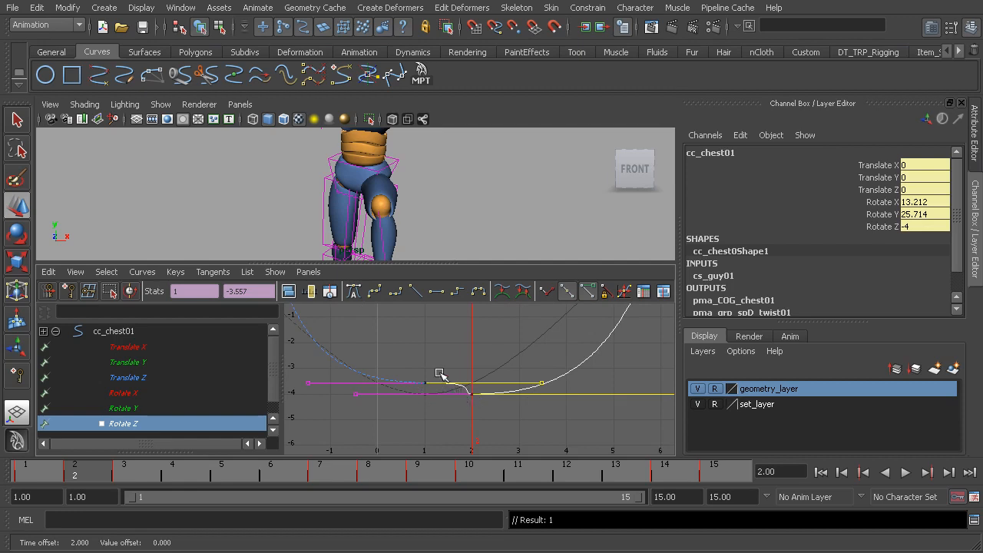
Break the tangents of the Rotate Z key at frame 1 and shorten its outgoing handle to about frame 2
left_click(433, 356)
left_click_drag(424, 372, 432, 386)
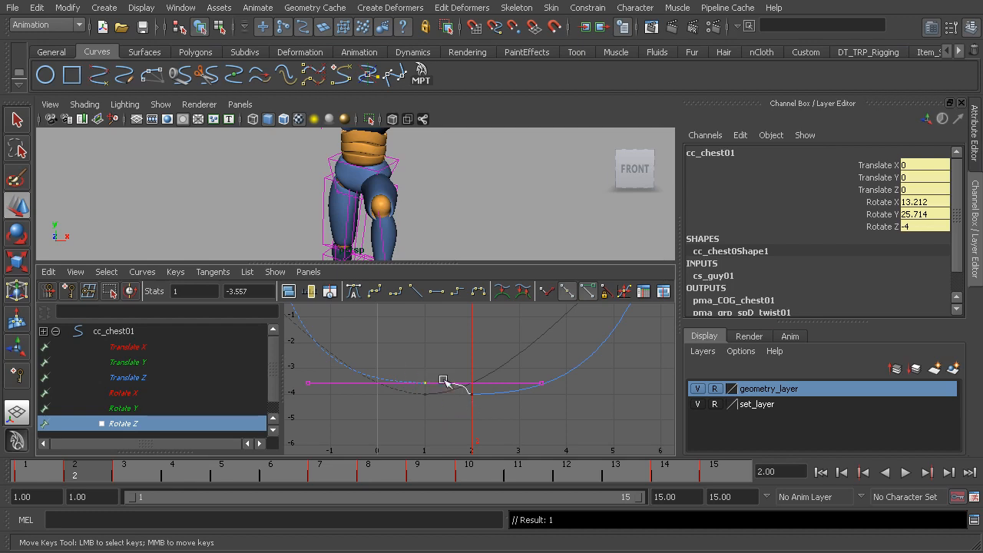
right_click_drag(470, 378, 431, 388, "alt")
left_click_drag(501, 438, 451, 377)
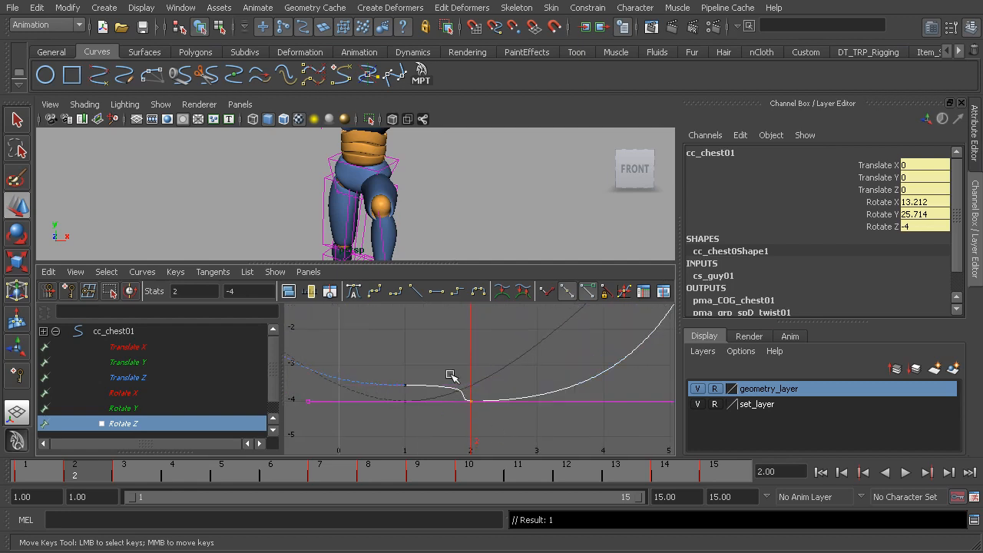
left_click_drag(398, 362, 439, 417)
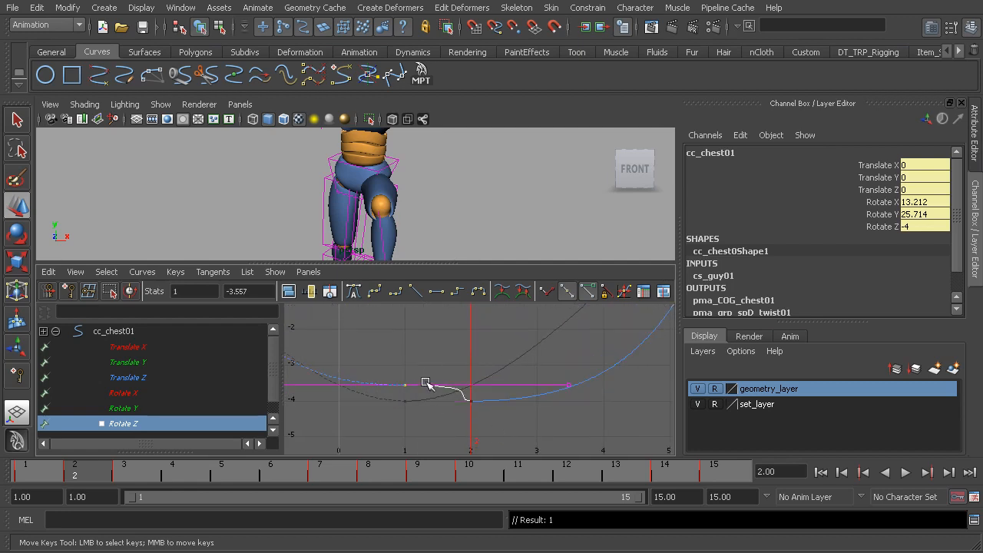
left_click(548, 291)
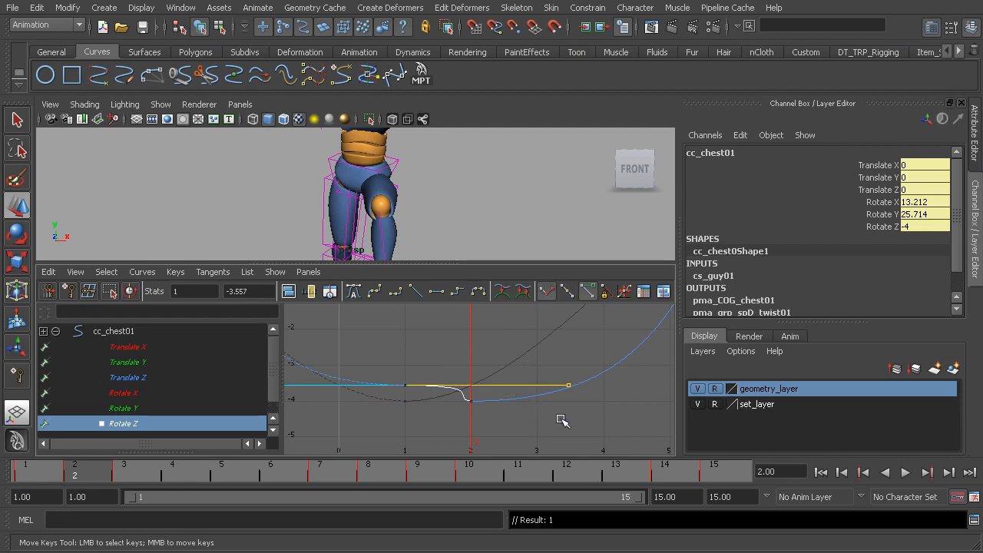
middle_click_drag(576, 423, 561, 419)
middle_click_drag(527, 415, 476, 415, "shift")
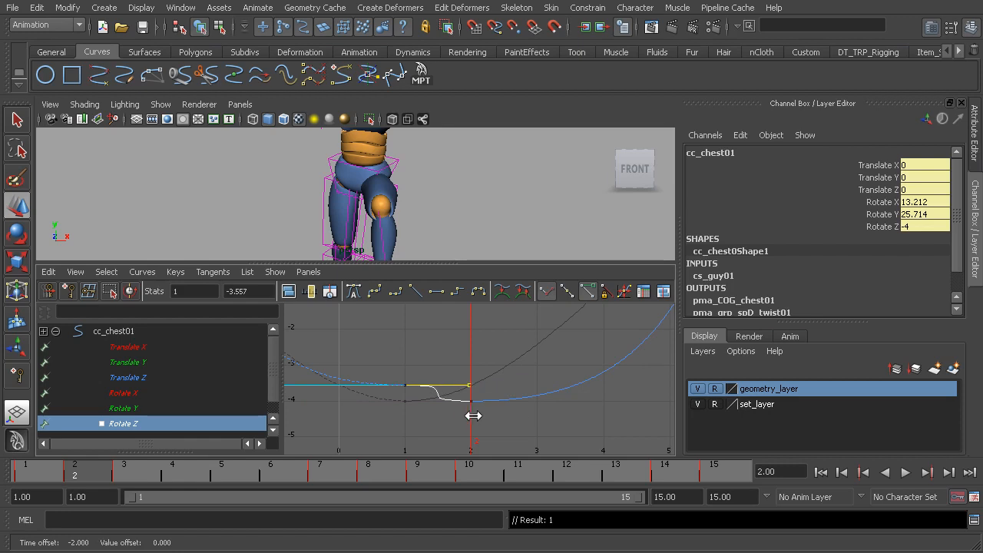
Break the tangents of the Rotate Z key at frame 2 and shorten its incoming handle toward the key
left_click_drag(519, 432, 461, 367)
left_click(546, 293)
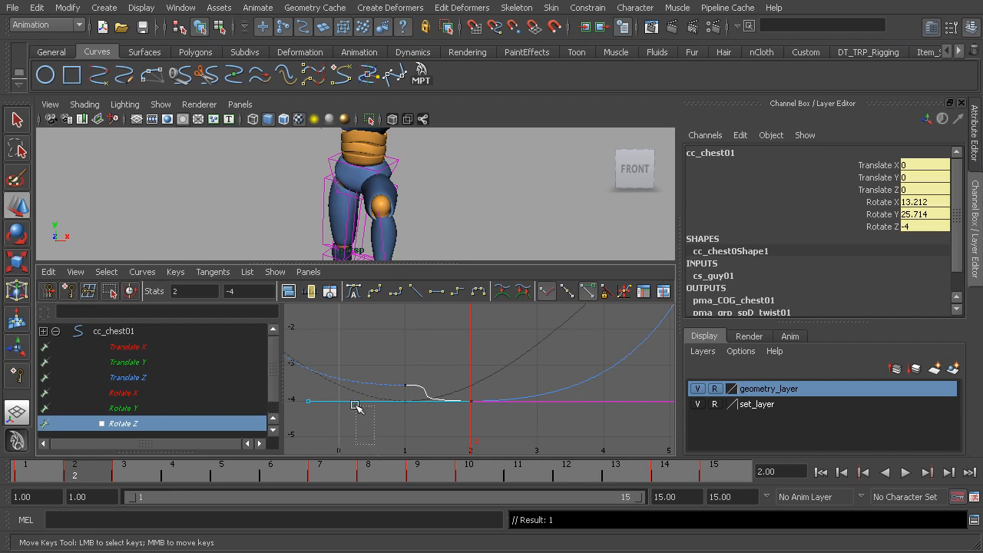
middle_click_drag(356, 408, 439, 434)
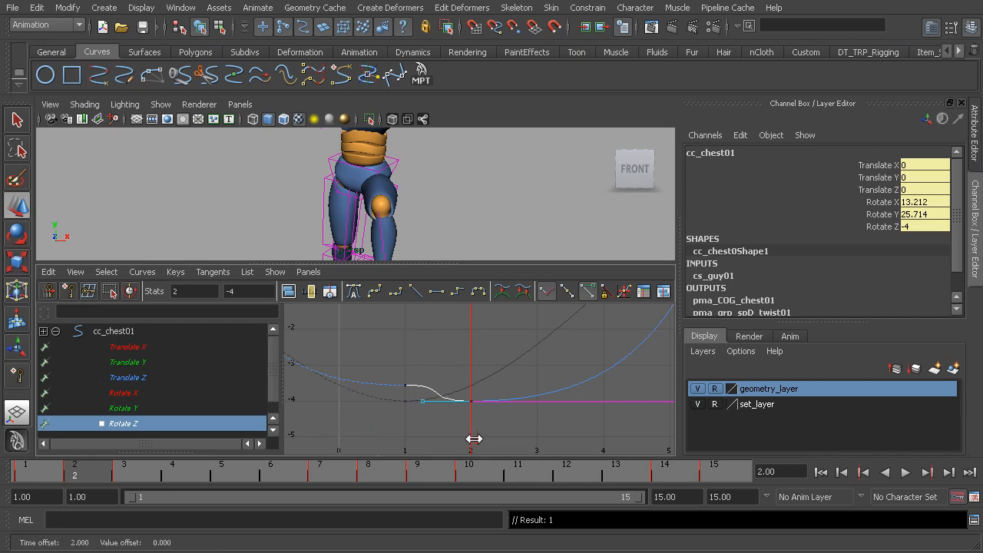
left_click_drag(375, 335, 432, 404)
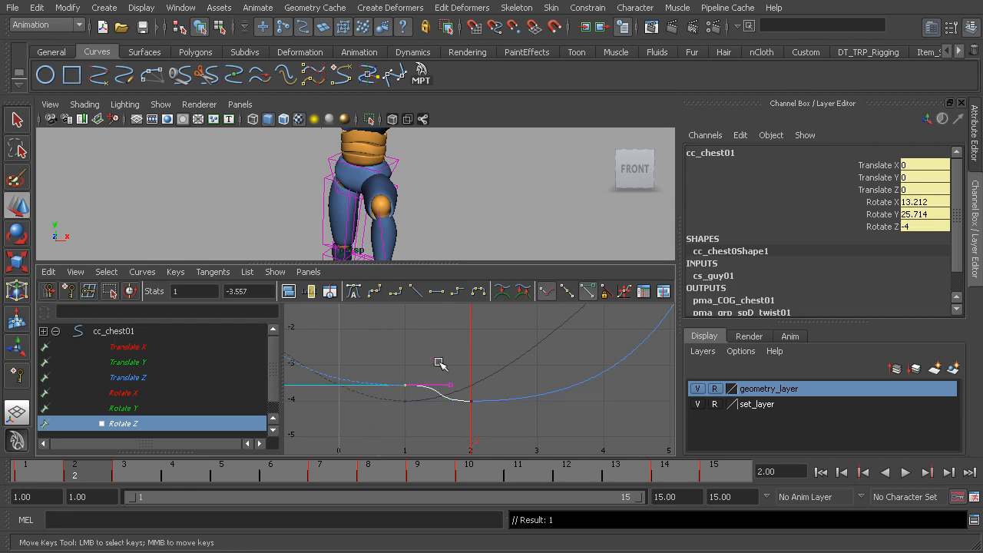
Shorten the outgoing tangent handle of the Rotate Z key at frame 1 to about half a frame
middle_click_drag(456, 393, 495, 370)
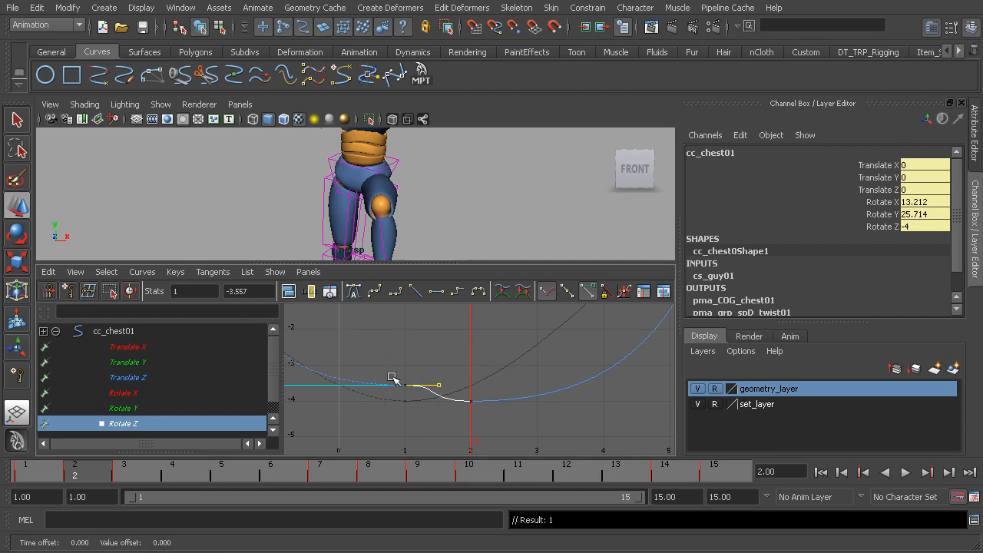
middle_click_drag(377, 415, 356, 410, "alt")
left_click(418, 351)
Tilt the tangents of the Rotate Z key at frame 15 downward so the curve descends smoothly through the key
right_click_drag(600, 369, 533, 387, "alt")
middle_click_drag(610, 392, 535, 405, "alt")
right_click_drag(535, 405, 504, 401, "alt")
middle_click_drag(553, 392, 408, 380, "alt")
right_click_drag(408, 379, 435, 384, "alt")
middle_click_drag(435, 384, 461, 402, "alt")
left_click_drag(432, 358, 534, 393)
middle_click_drag(552, 346, 532, 418)
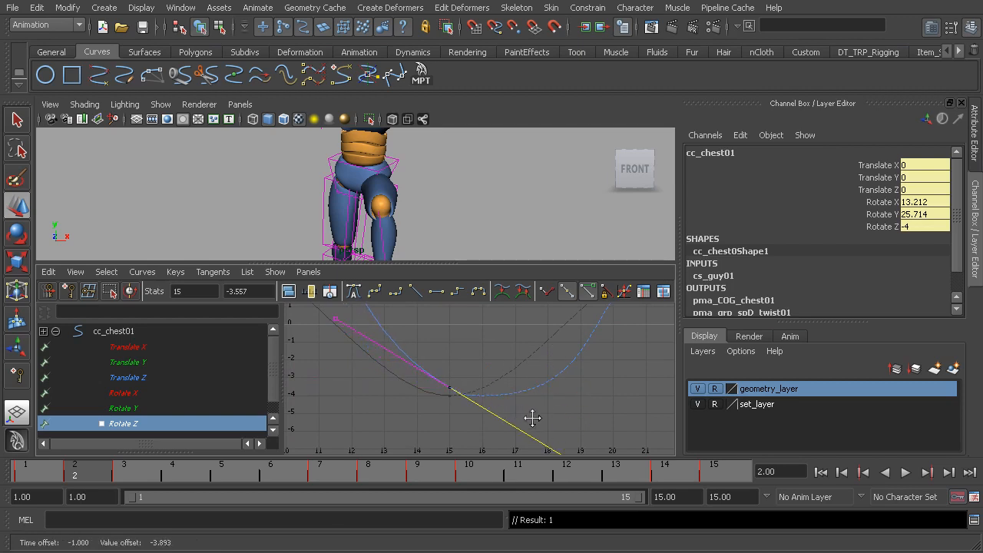
left_click(501, 365)
key("f")
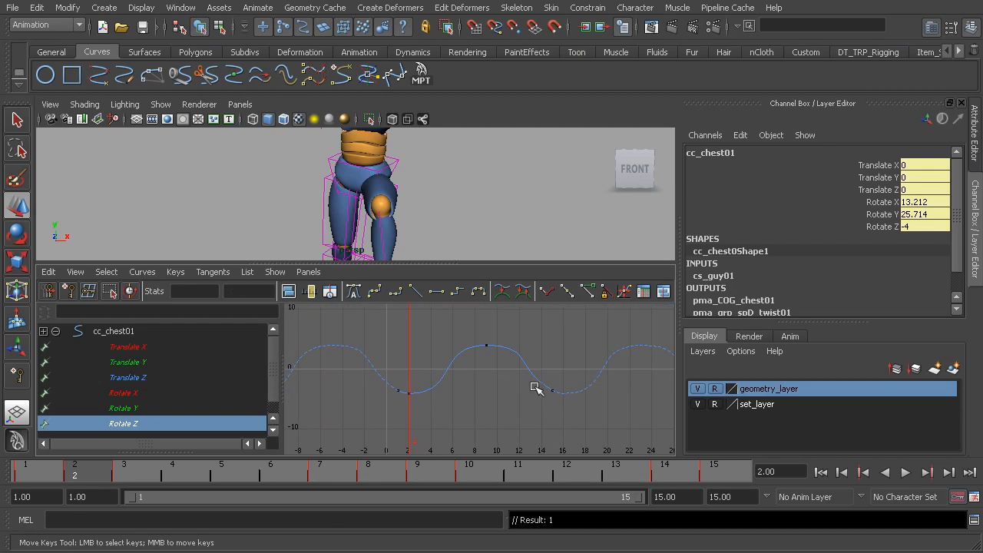
Play the run cycle in the enlarged perspective view to check the chest's Rotate Z motion, stopping at frame 5
left_click(510, 115)
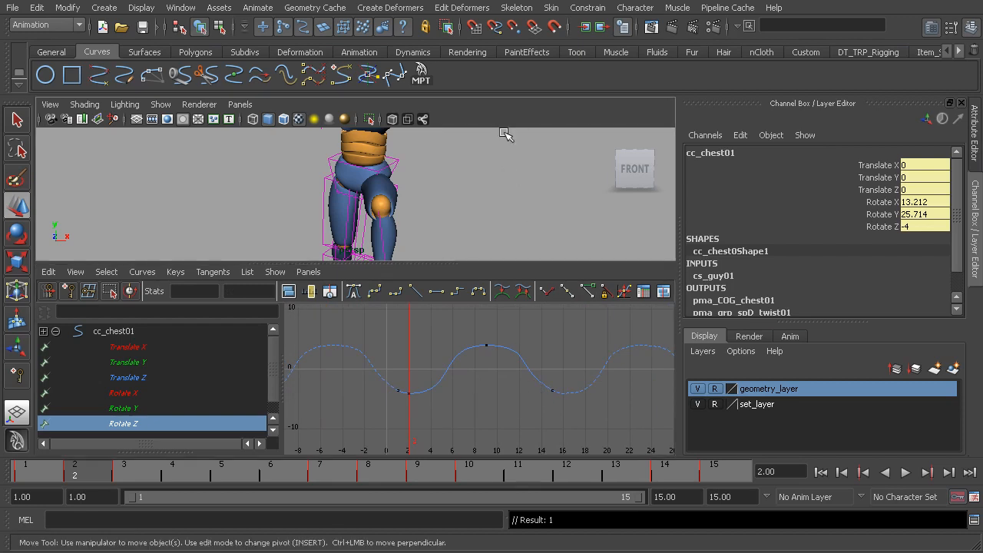
key("space")
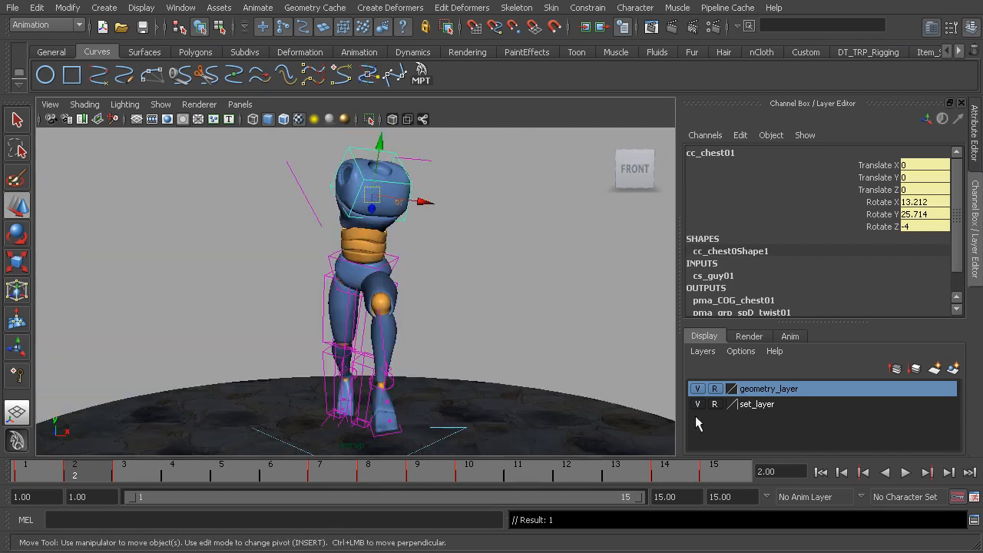
left_click(906, 474)
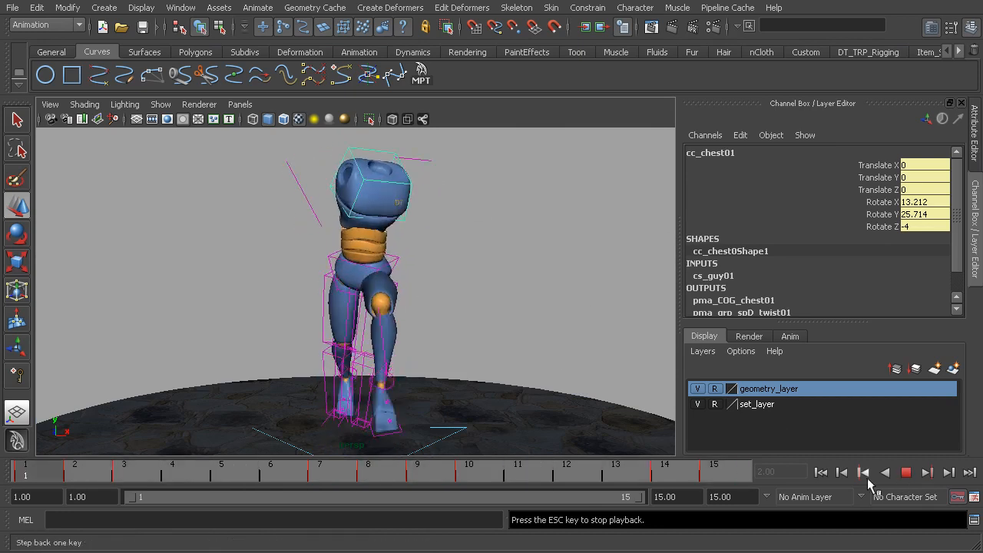
left_click(906, 473)
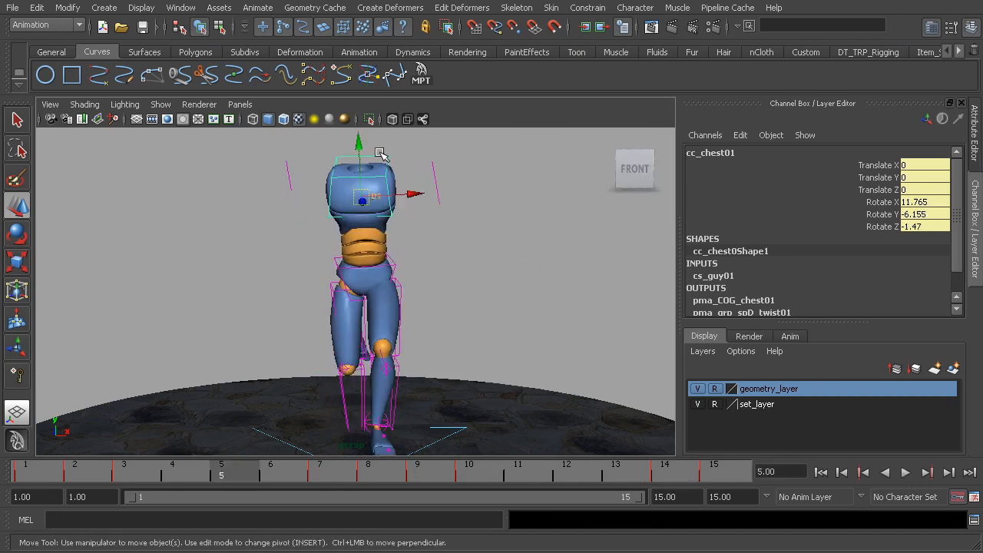
Display the chest control's Rotate Y curve in the Graph Editor and select its keys at frames 1, 8 and 15
key("space")
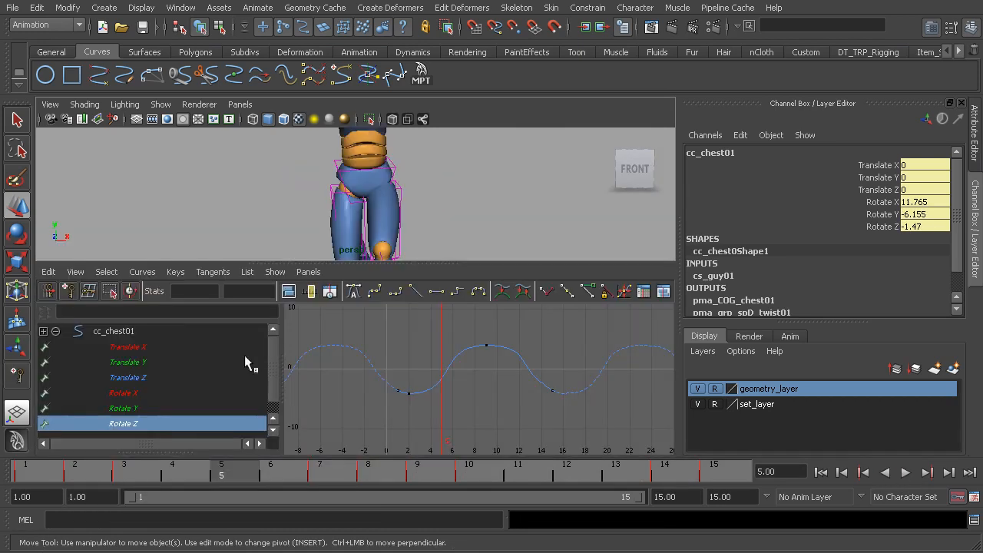
left_click(122, 408)
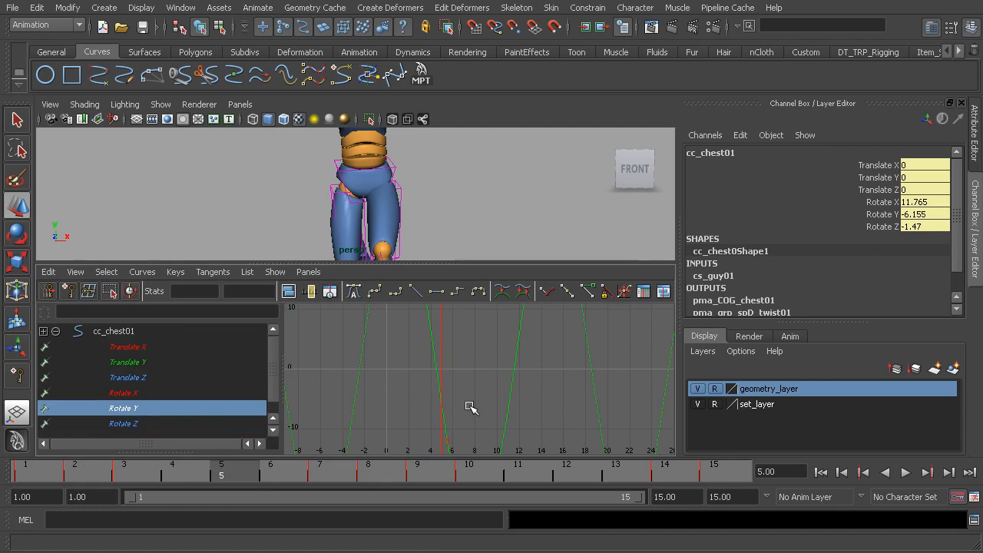
key("f")
right_click_drag(542, 399, 502, 391, "alt")
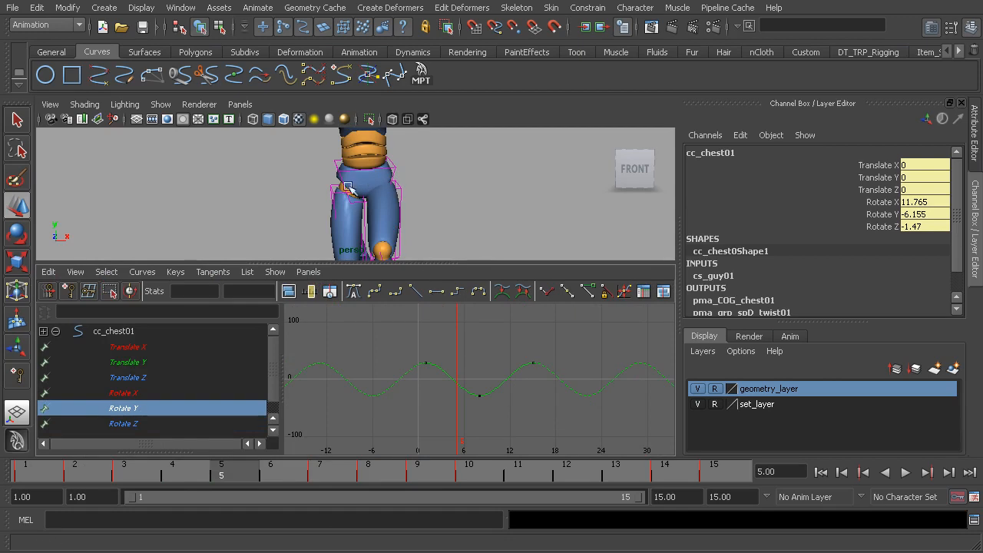
left_click_drag(406, 351, 578, 429)
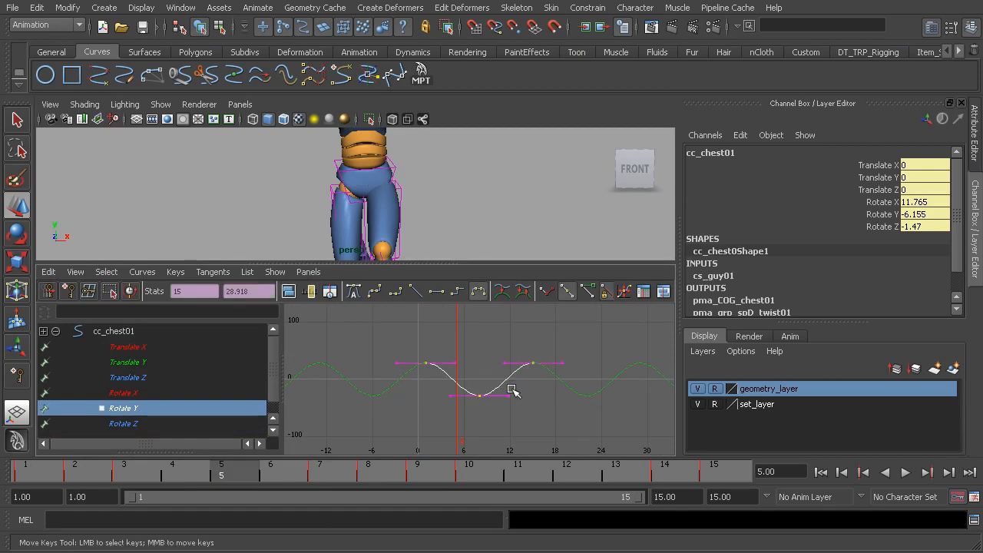
key("f")
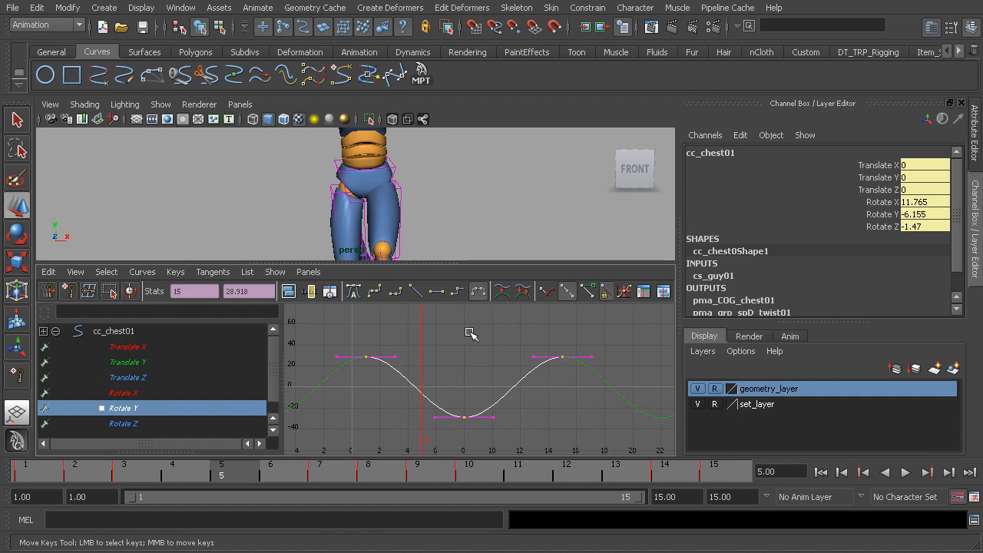
Examine the chest's twist at frame 5 from the front and the character's left side
right_click_drag(472, 193, 399, 188, "alt")
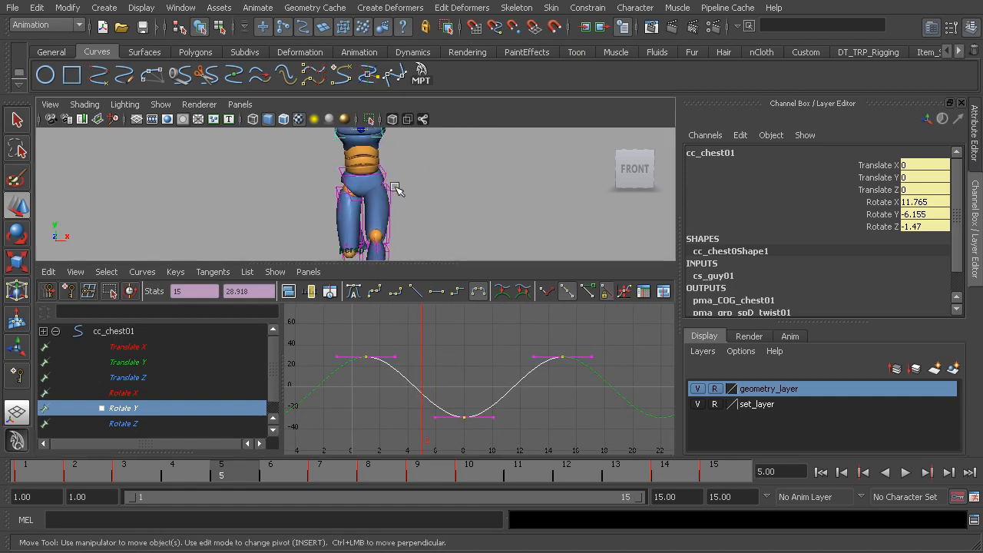
left_click_drag(389, 195, 343, 186, "alt")
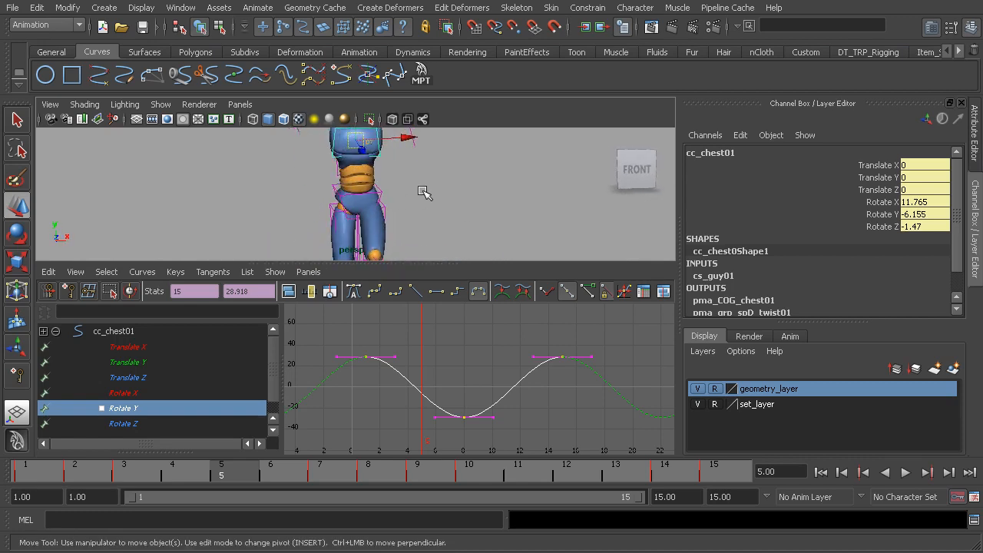
mouse_move(411, 189)
left_mouse_down("alt")
mouse_move(354, 185)
mouse_move(396, 179)
mouse_move(431, 192)
left_mouse_up("alt")
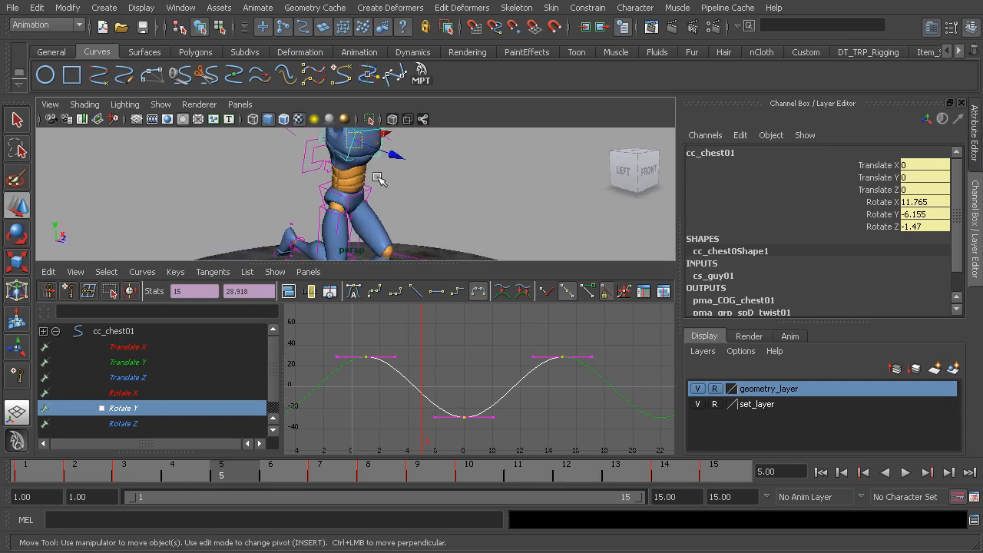
left_click_drag(365, 208, 404, 186, "alt")
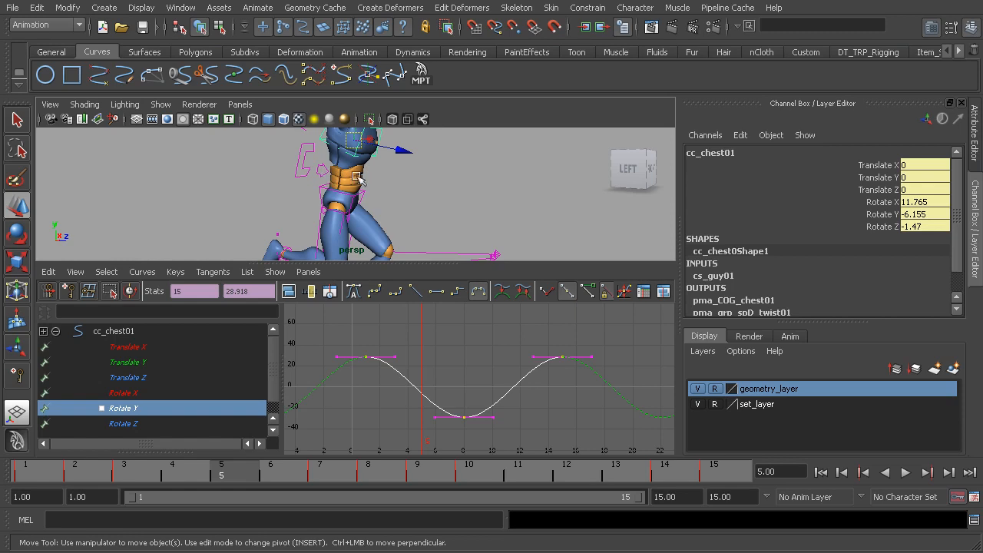
mouse_move(347, 187)
left_mouse_down("alt")
mouse_move(422, 185)
mouse_move(343, 186)
left_mouse_up("alt")
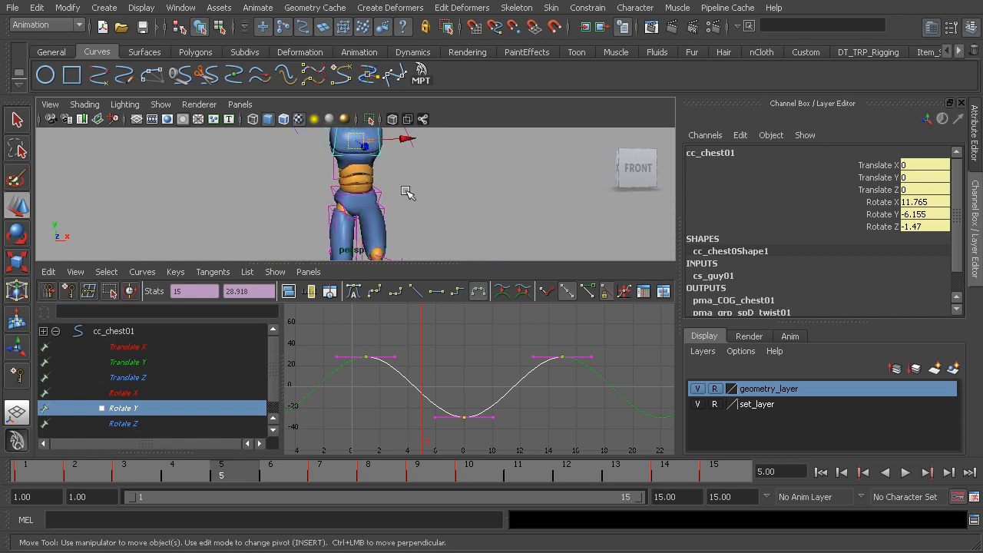
right_click_drag(437, 182, 422, 183, "alt")
mouse_move(421, 182)
left_mouse_down("alt")
mouse_move(449, 176)
mouse_move(342, 177)
mouse_move(435, 187)
left_mouse_up("alt")
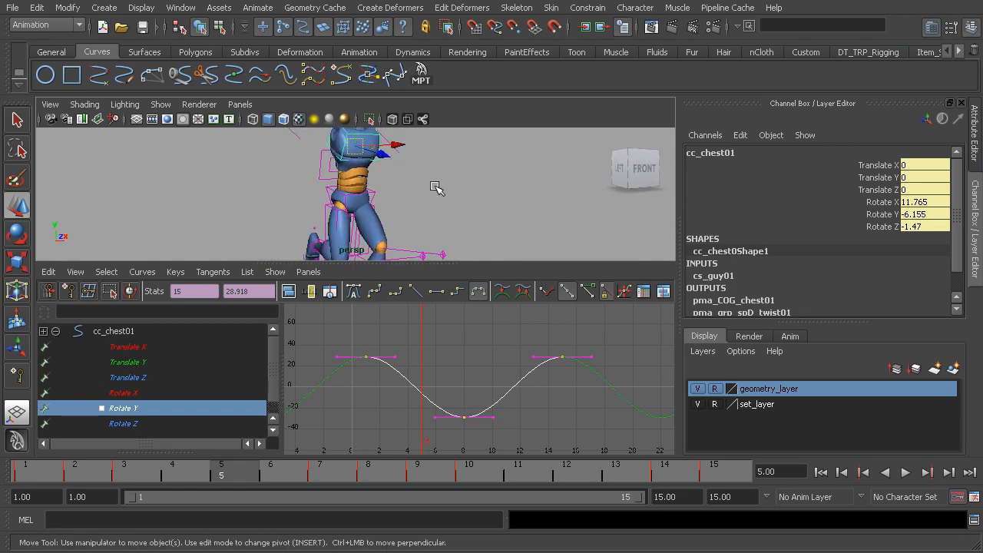
left_click_drag(316, 185, 323, 176, "alt")
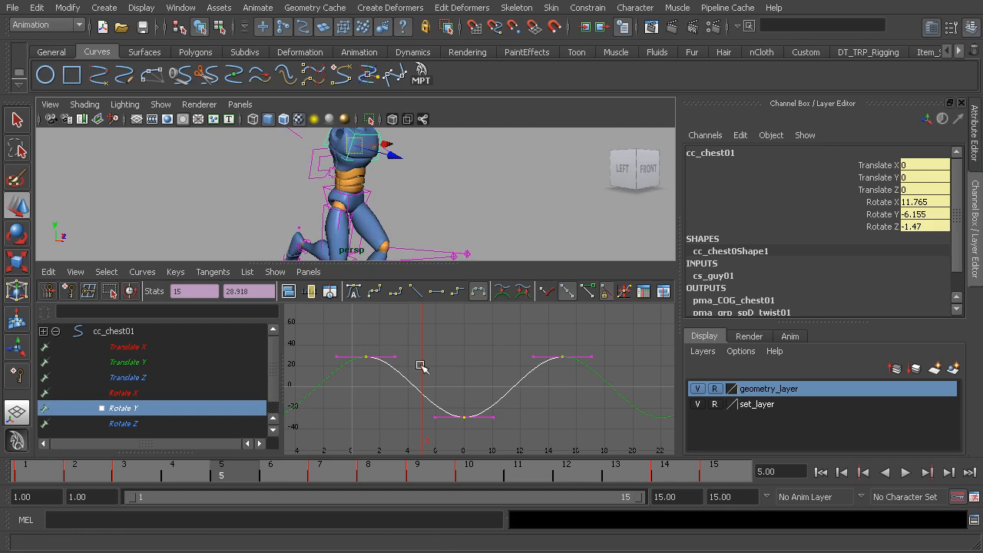
left_click_drag(446, 192, 362, 189, "alt")
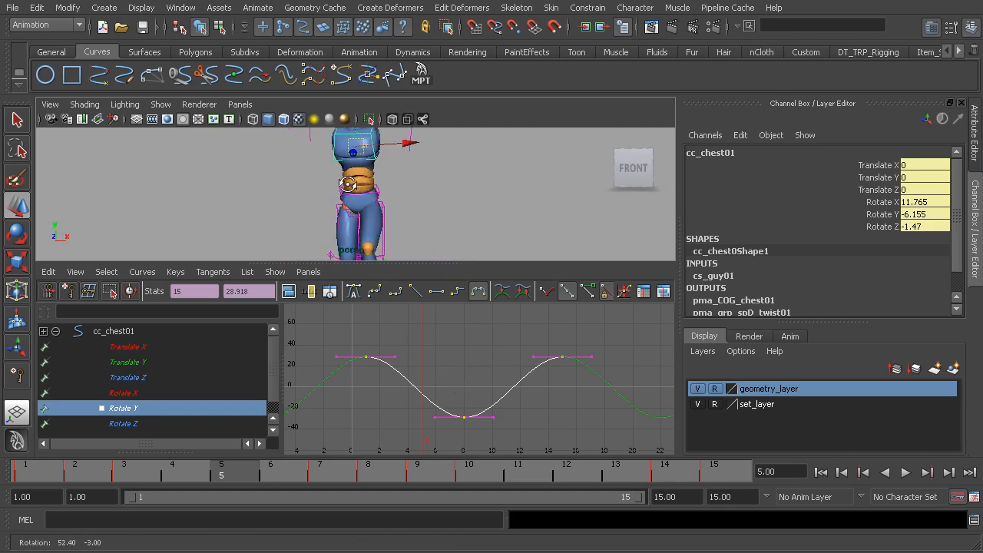
Give the selected Rotate Y keys weighted tangents with free tangent weight
right_click_drag(438, 377, 390, 349, "alt")
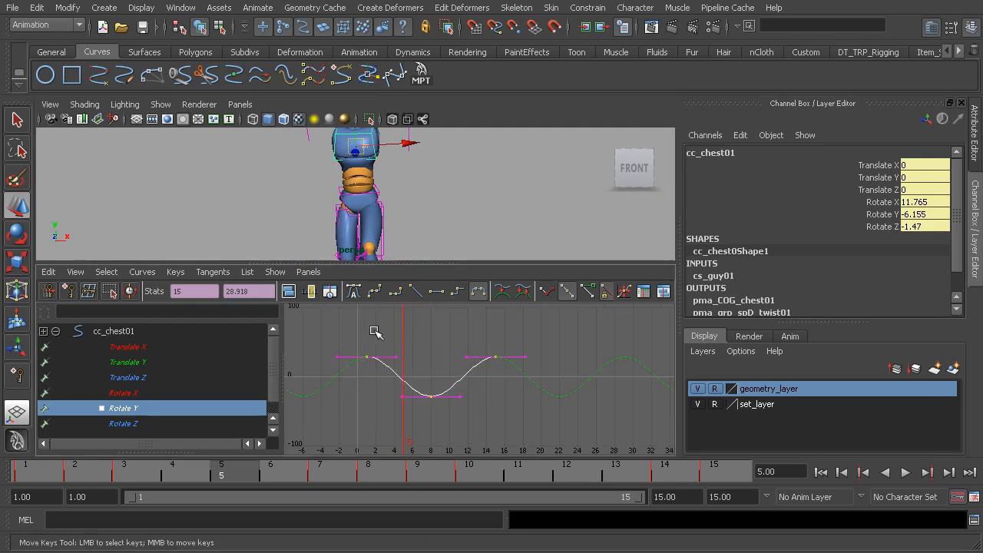
right_click(374, 328)
left_click(446, 425)
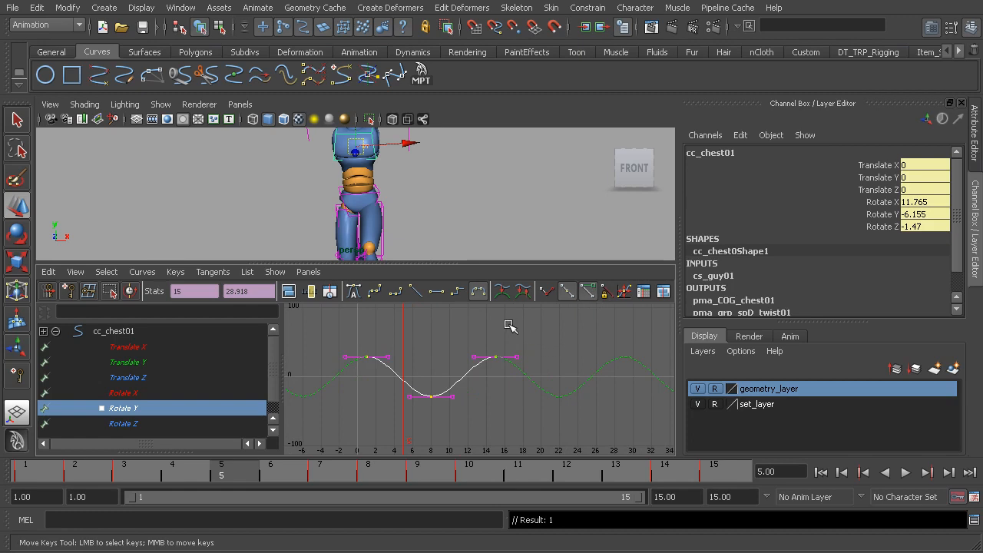
Lengthen the outgoing tangent handles of the Rotate Y keys horizontally to about 6 frames, undoing the first attempt
left_click(432, 397)
middle_click_drag(386, 338, 411, 360)
key("ctrl+z")
left_click_drag(387, 338, 387, 338)
middle_click_drag(387, 339, 459, 341)
left_click(455, 339)
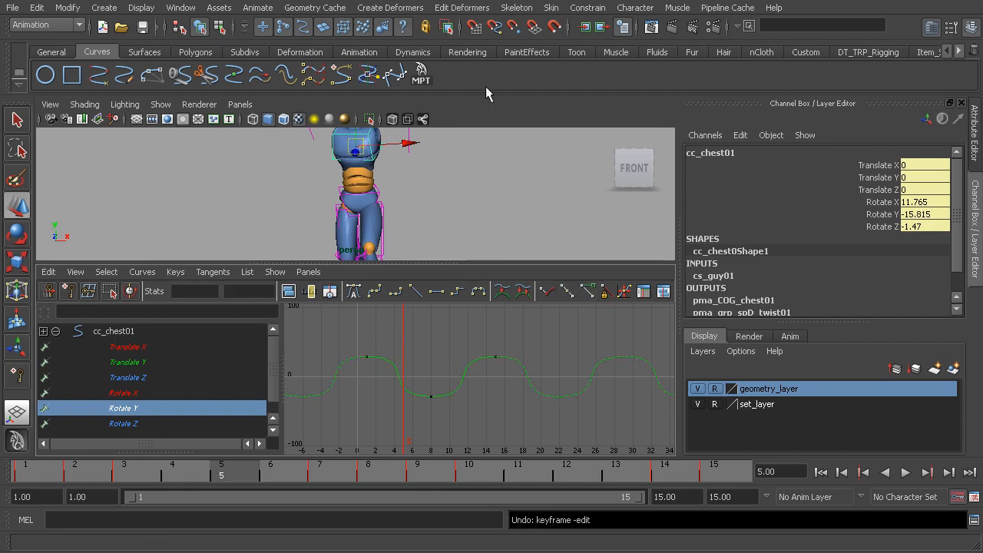
Play the run cycle in the enlarged perspective view to check the chest's new Rotate Y timing, stopping at frame 6
key("space")
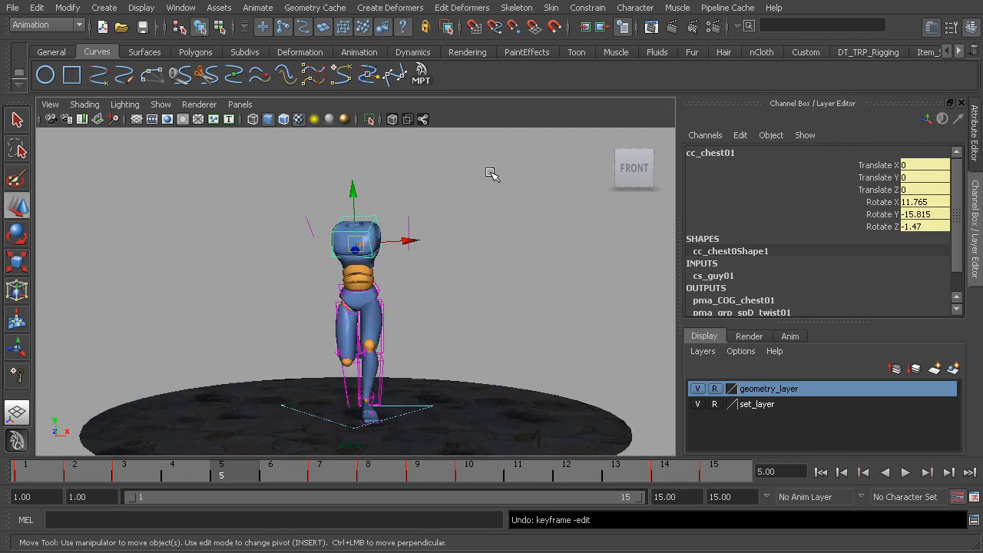
left_click(906, 473)
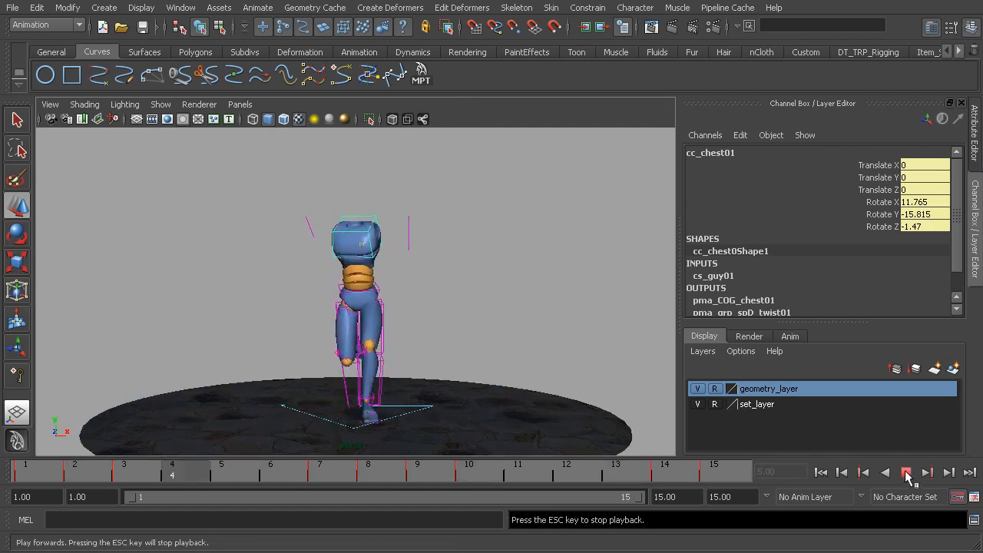
left_click(906, 473)
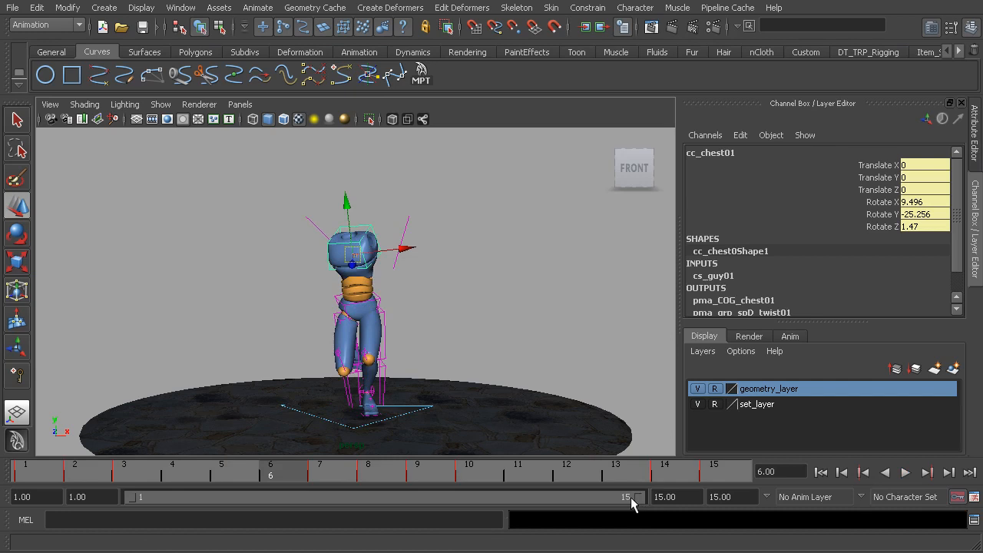
End the playback range at frame 14 and hide the NURBS curves in the perspective view
left_click_drag(639, 497, 618, 497)
middle_click_drag(231, 226, 188, 157, "alt")
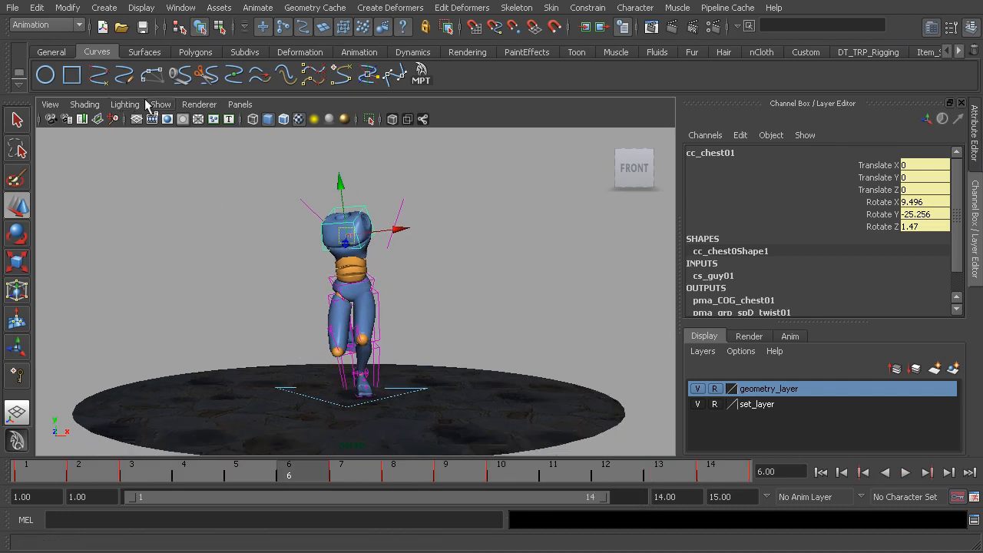
left_click(160, 104)
left_click(193, 169)
left_click(219, 205)
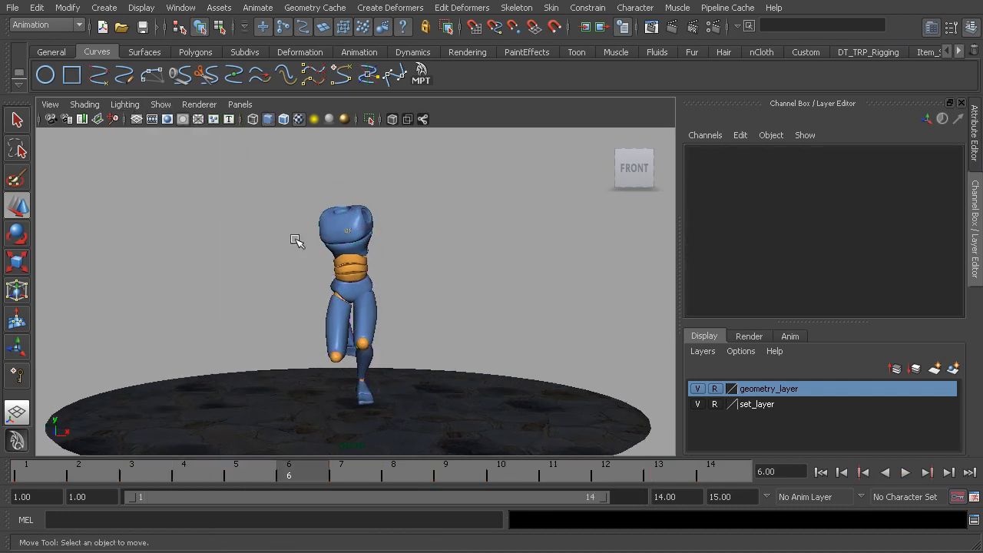
Play the 14-frame loop while viewing the character from different angles, then stop playback
left_click(906, 473)
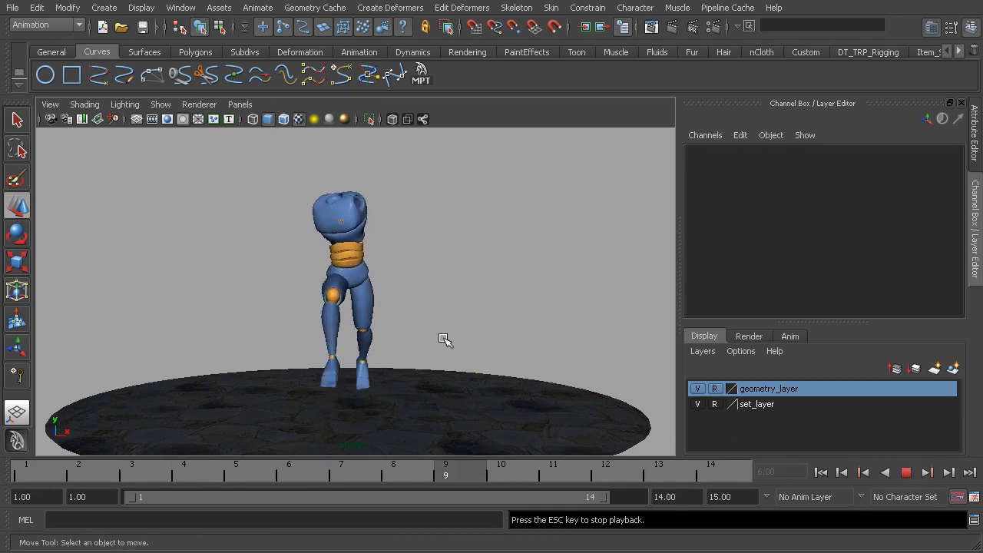
mouse_move(301, 268)
left_mouse_down("alt")
mouse_move(479, 283)
mouse_move(309, 272)
left_mouse_up("alt")
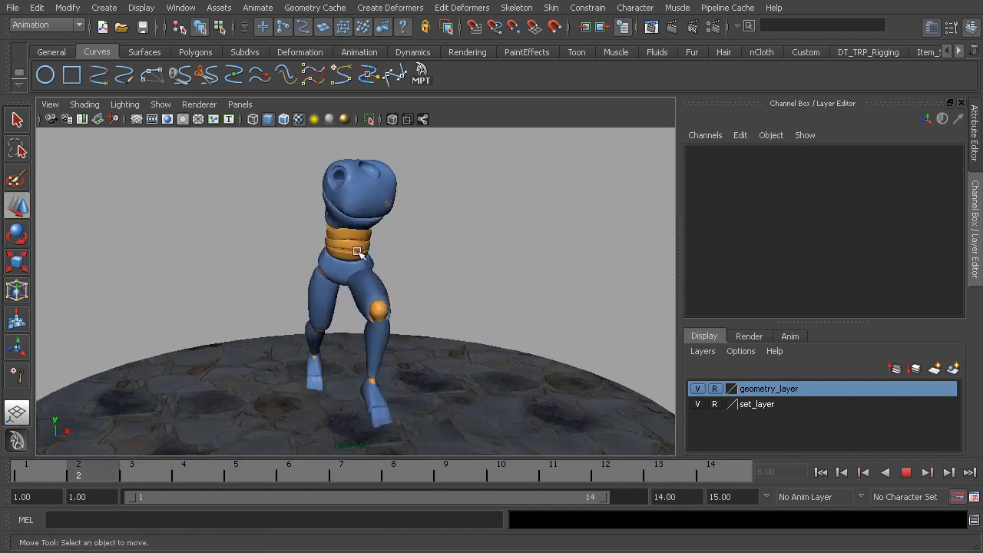
left_click_drag(384, 285, 299, 279, "alt")
left_click(905, 473)
Show the NURBS curves in the perspective view again and select the chest control
left_click(160, 104)
left_click(209, 171)
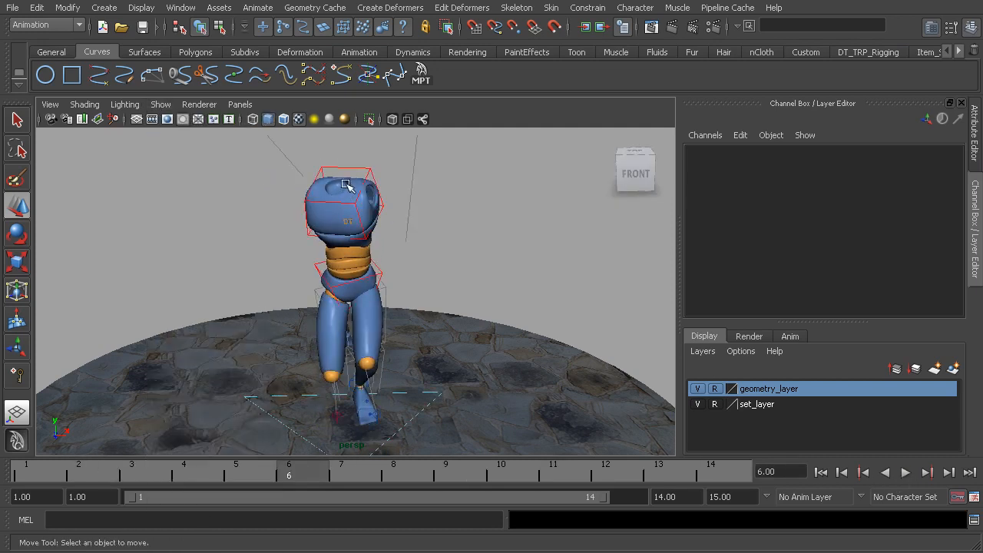
left_click(366, 170)
Slightly shorten the outgoing tangent handles of the Rotate Y keys at frames 1, 8 and 15
key("space")
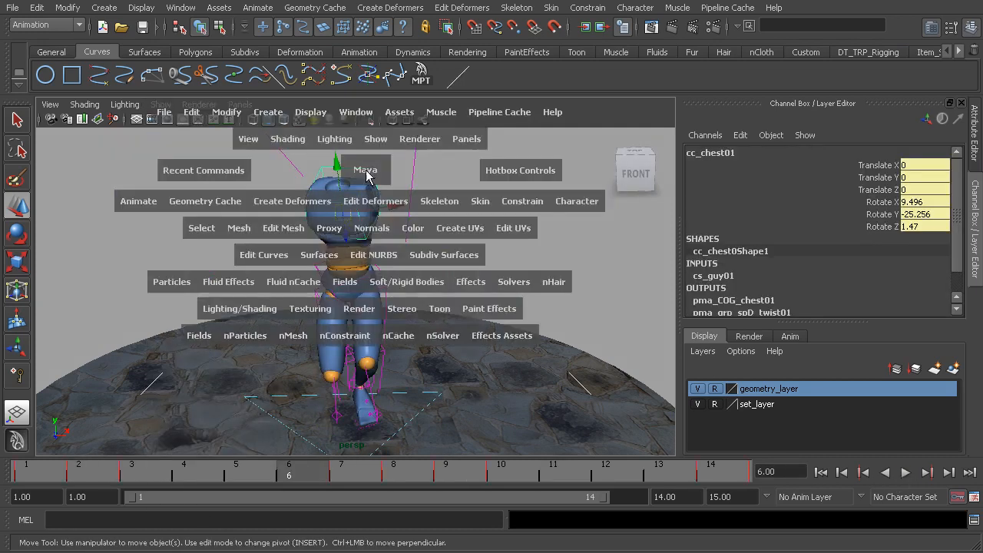
left_click_drag(350, 332, 509, 408)
key("f")
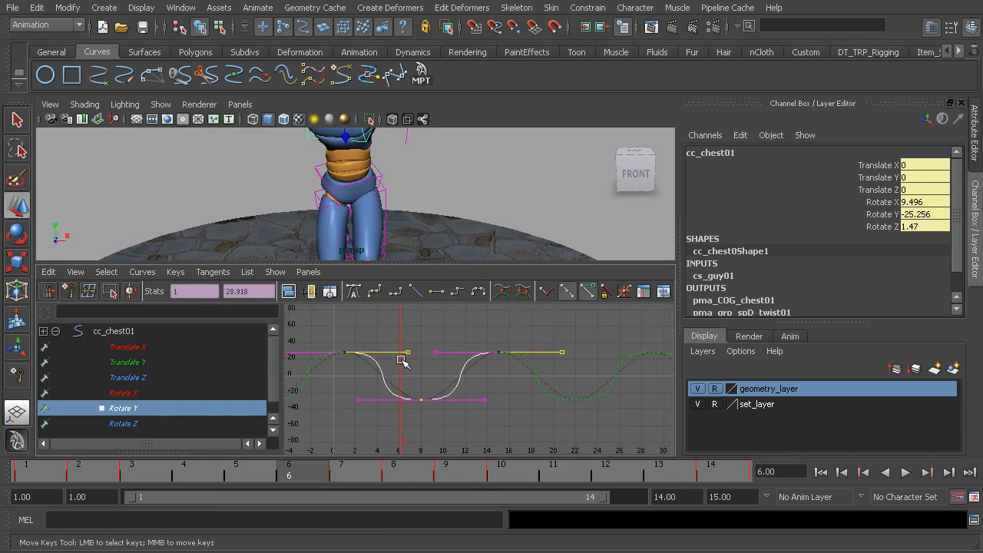
left_click_drag(469, 380, 486, 413, "shift")
middle_click_drag(531, 429, 515, 430, "shift")
left_click(515, 369)
Deselect the chest control, enlarge the perspective view and hide its NURBS curves
left_click(477, 215)
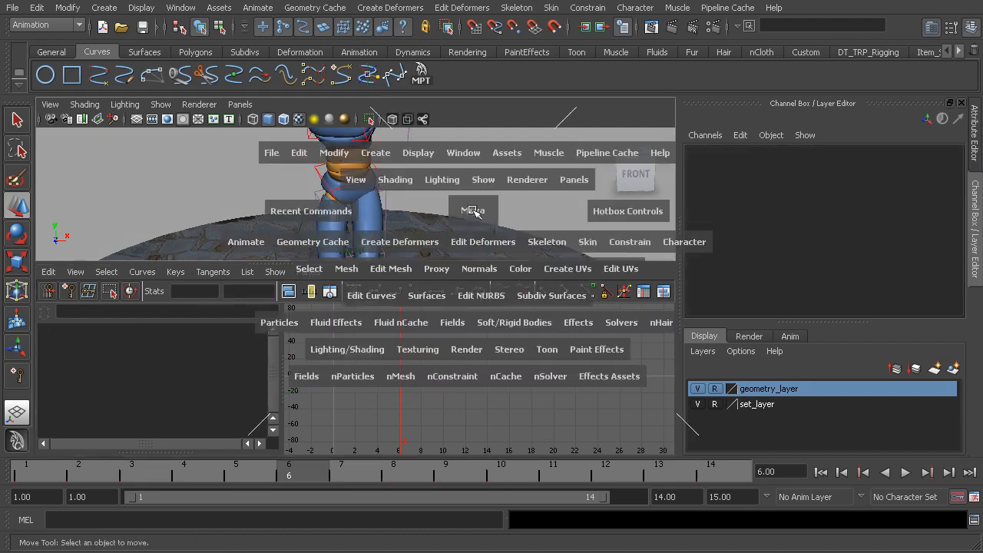
key("space")
left_click(156, 105)
left_click(189, 171)
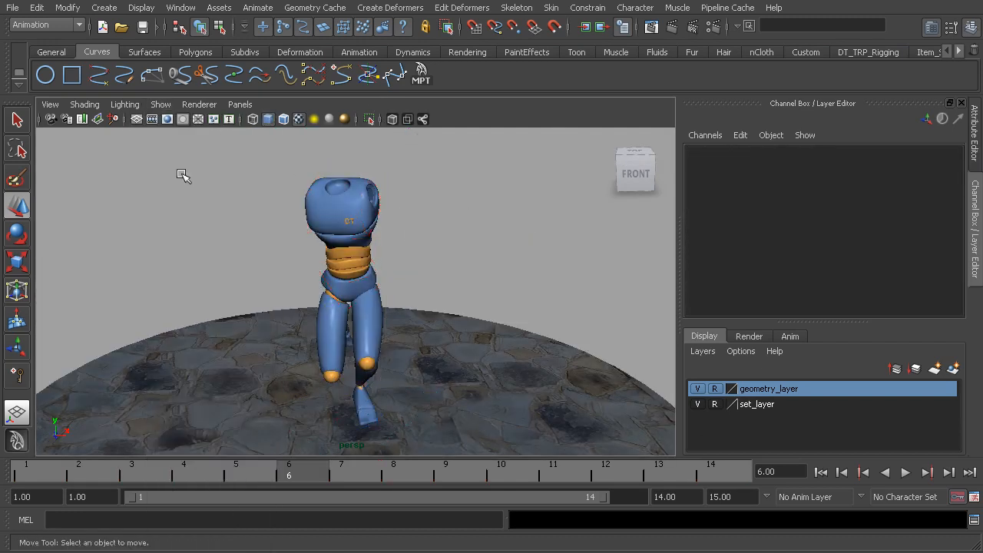
Play the run cycle and inspect the refined chest motion from the front and side
left_click(908, 471)
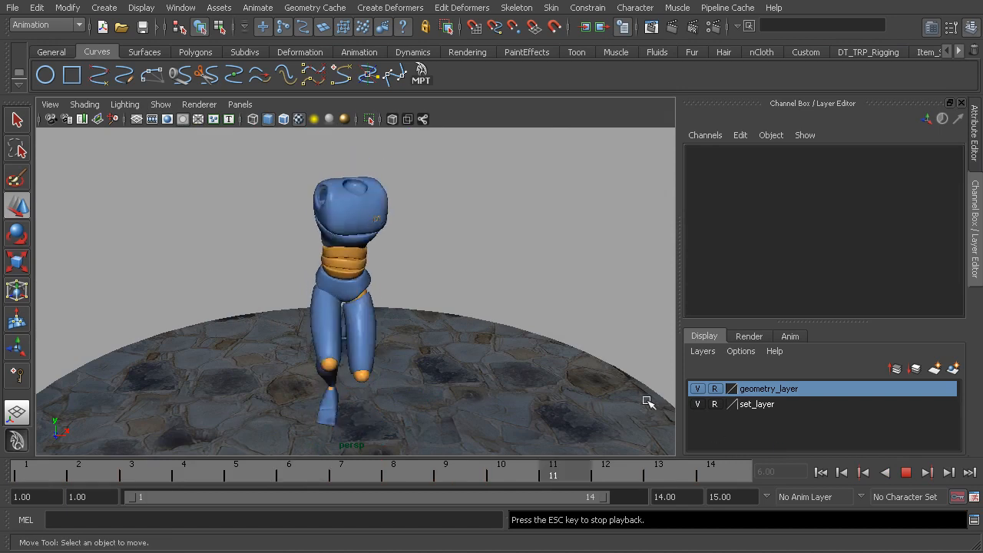
left_click_drag(555, 373, 451, 326, "alt")
left_click_drag(369, 314, 511, 301, "alt")
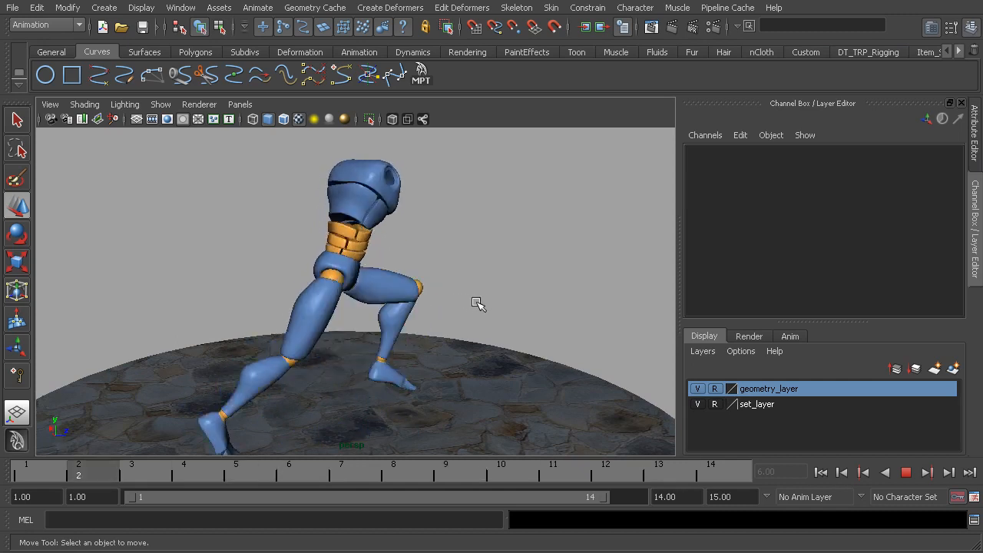
left_click_drag(506, 288, 407, 282, "alt")
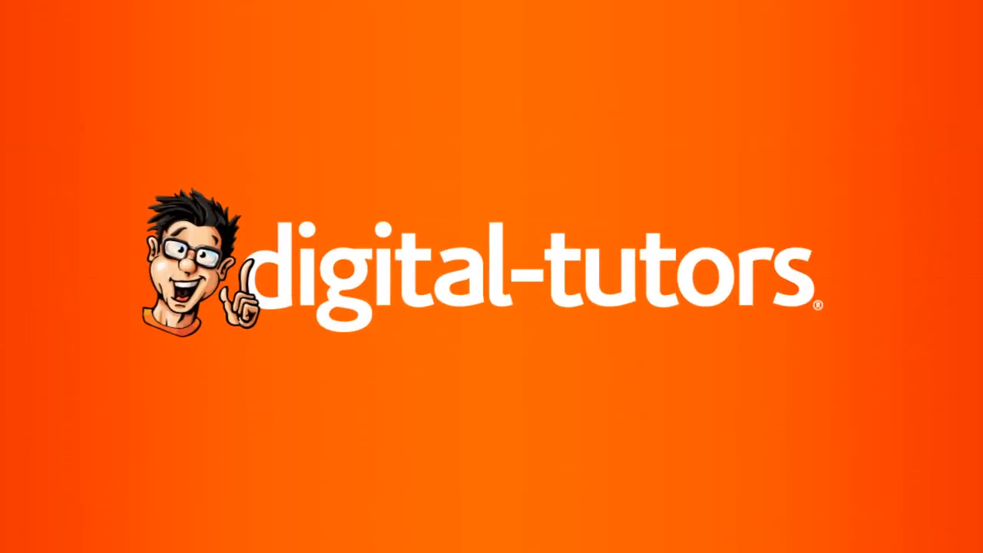